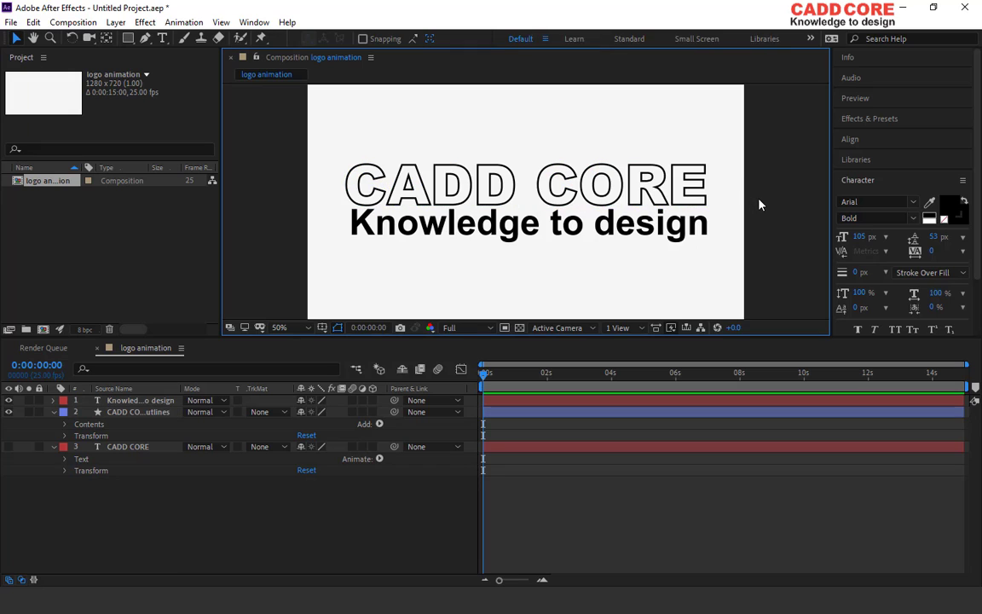
Step: Add Trim Paths to the contents of the CADD CORE outlines shape layer and expand its properties
left_click(521, 183)
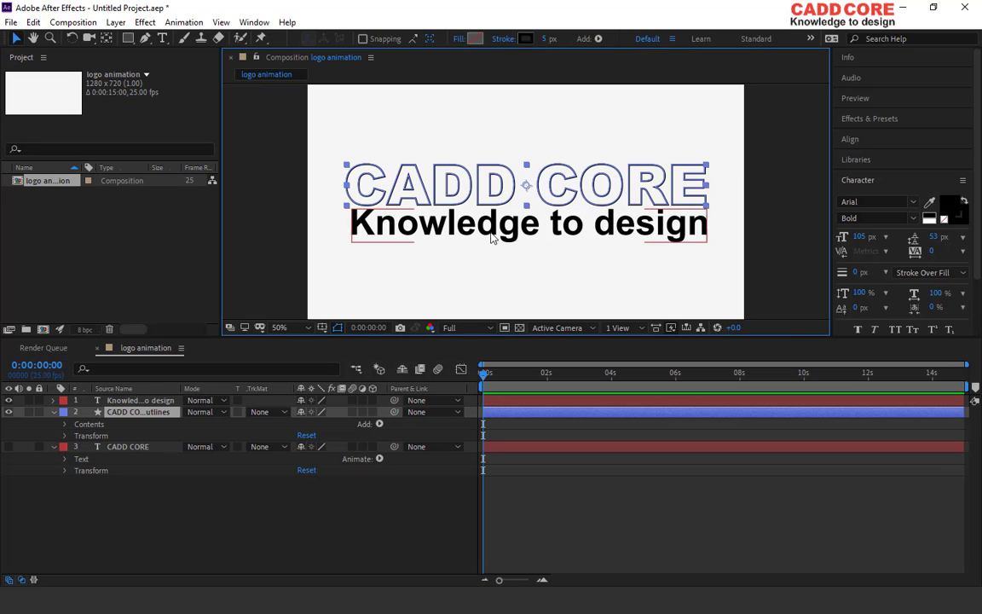
left_click(116, 424)
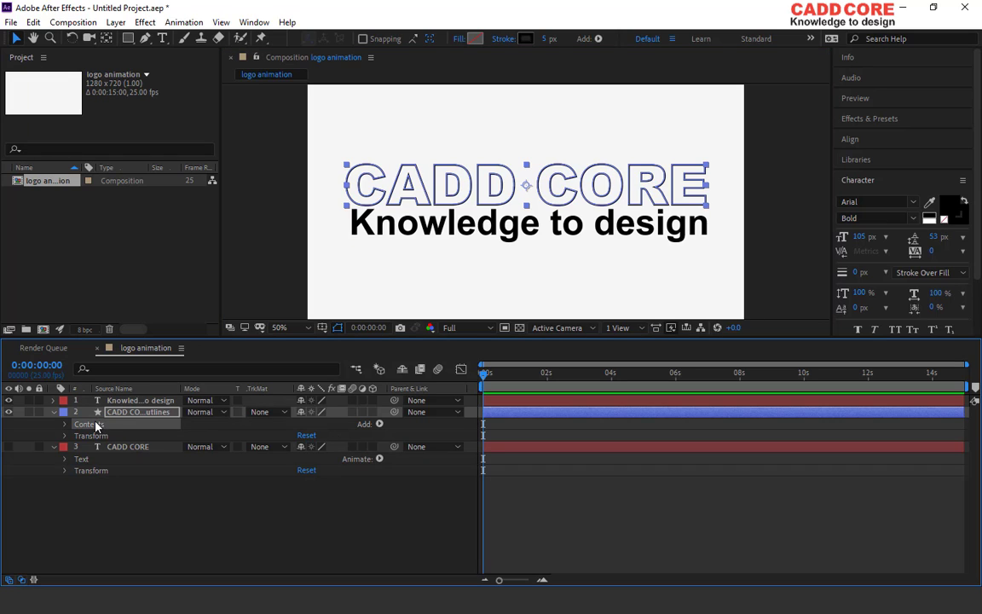
left_click(380, 423)
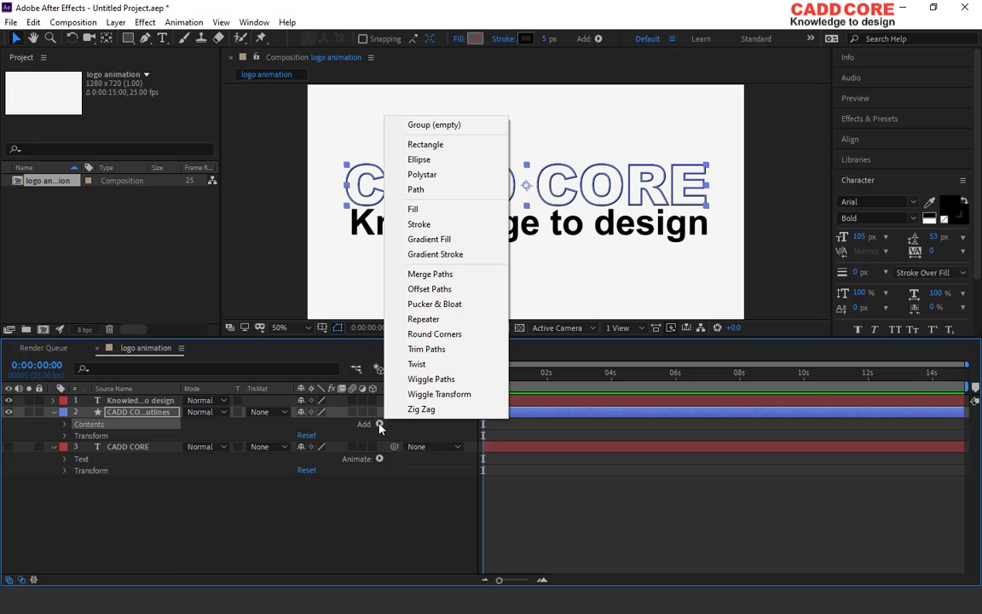
left_click(466, 353)
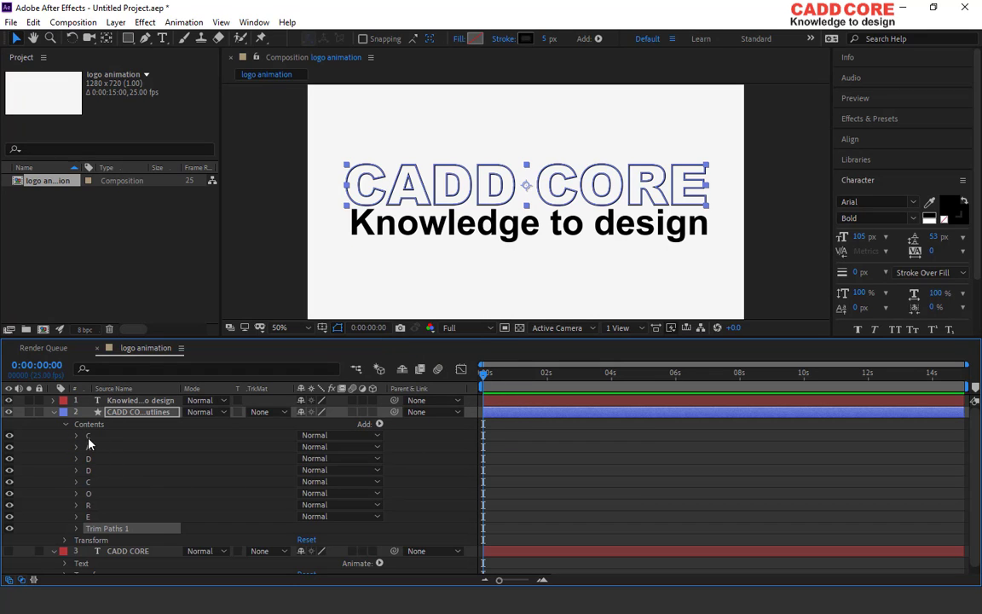
scroll(100, 485, "down", 1)
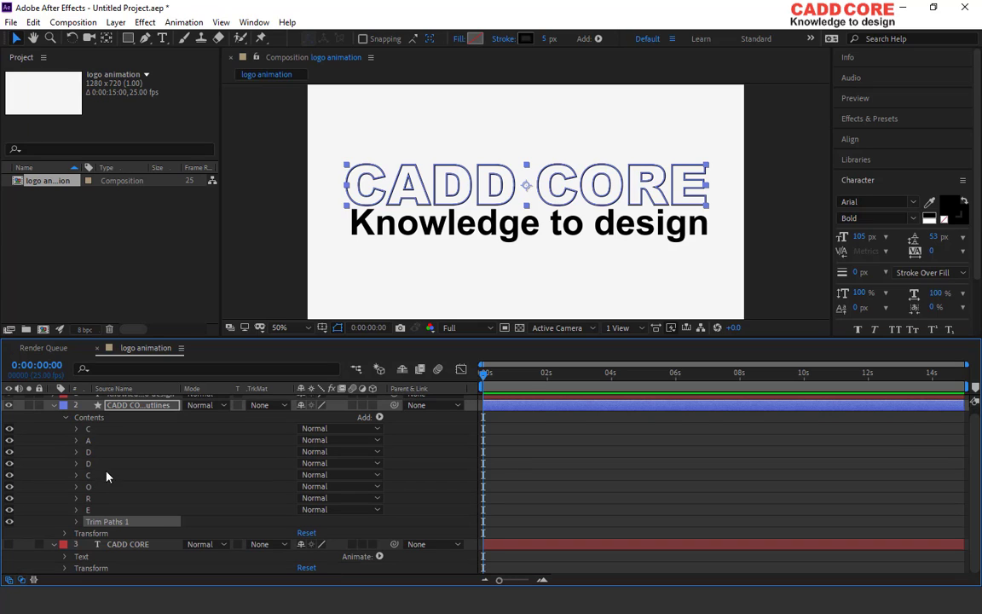
left_click(66, 418)
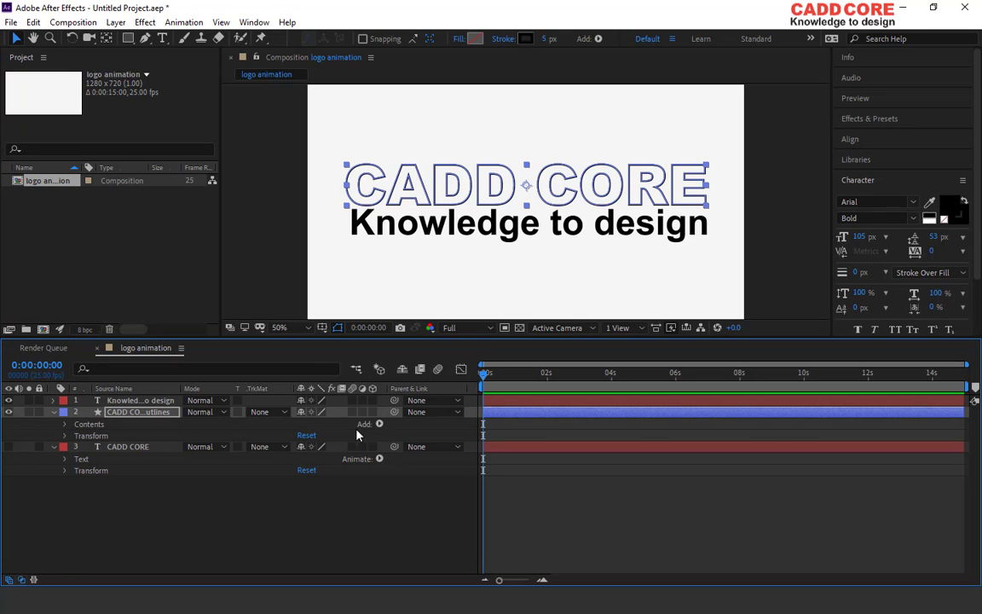
left_click(66, 426)
scroll(161, 486, "down", 1)
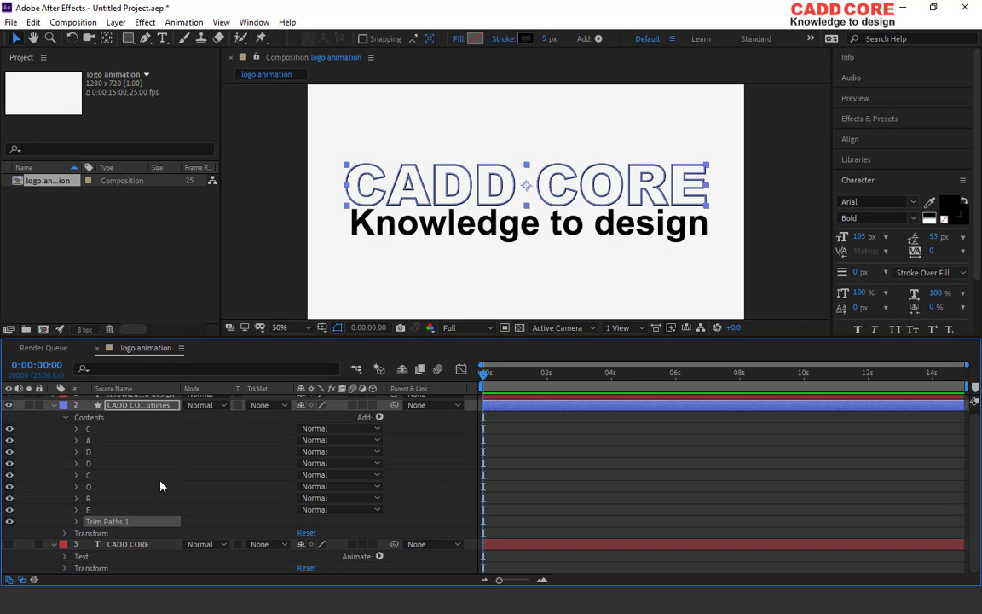
left_click(76, 522)
scroll(282, 498, "down", 1)
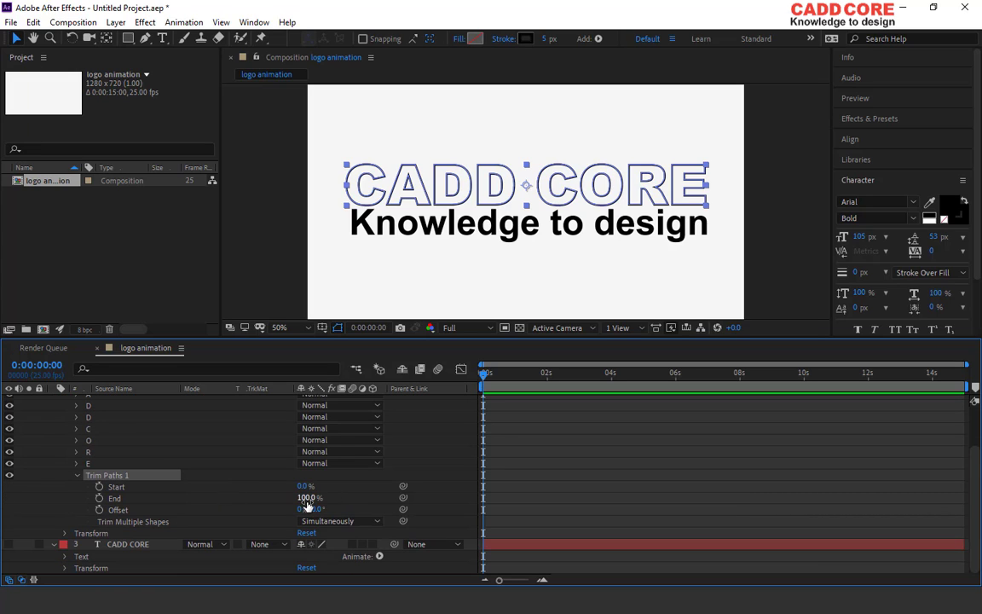
Step: Try varying the Trim Paths End and Start values to see their effect on the CADD CORE outlines
mouse_move(309, 498)
left_mouse_down()
mouse_move(256, 504)
mouse_move(359, 503)
left_mouse_up()
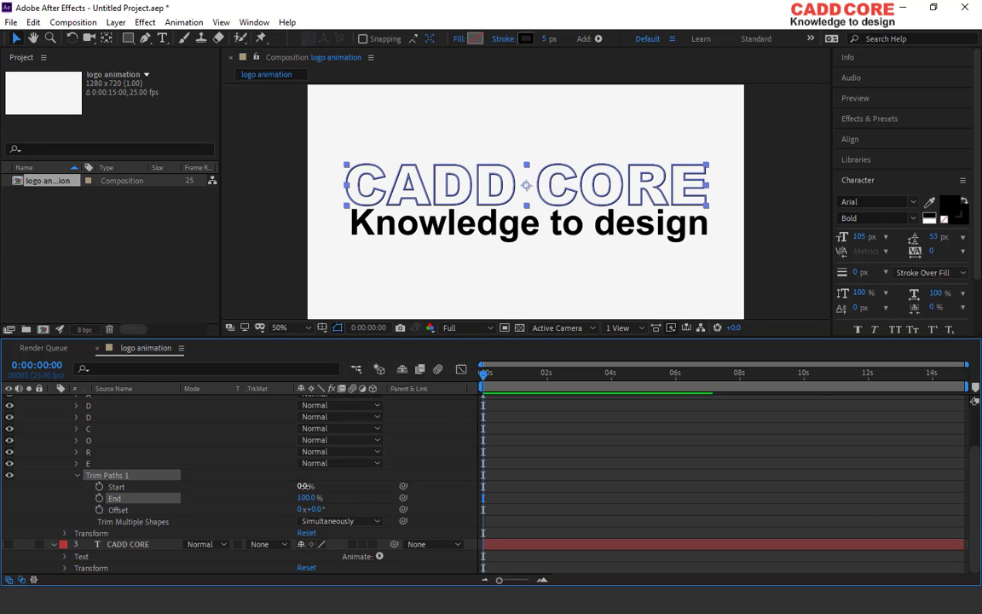
left_click_drag(303, 487, 230, 475)
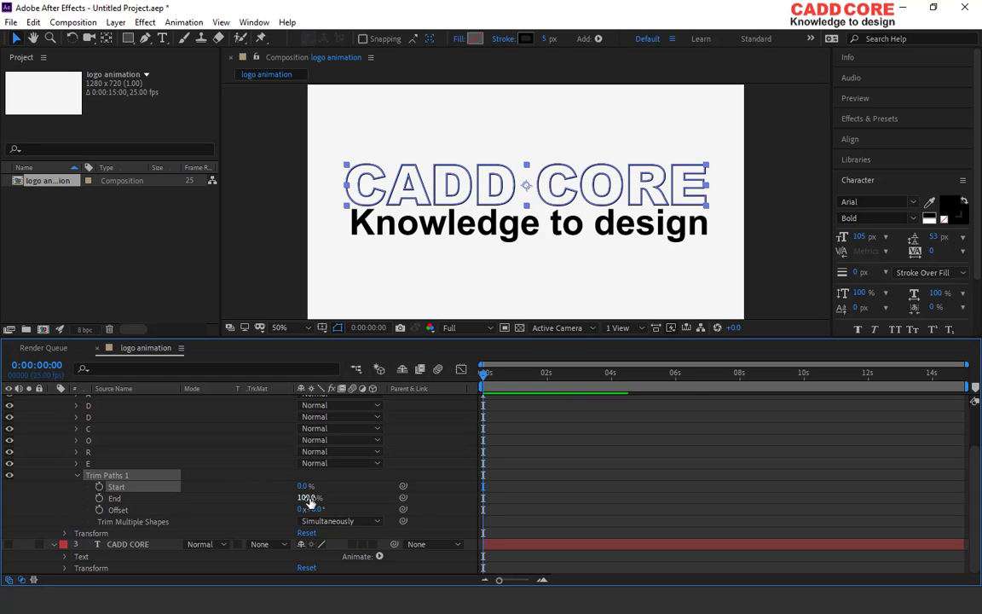
mouse_move(308, 499)
left_mouse_down()
mouse_move(275, 498)
mouse_move(344, 498)
left_mouse_up()
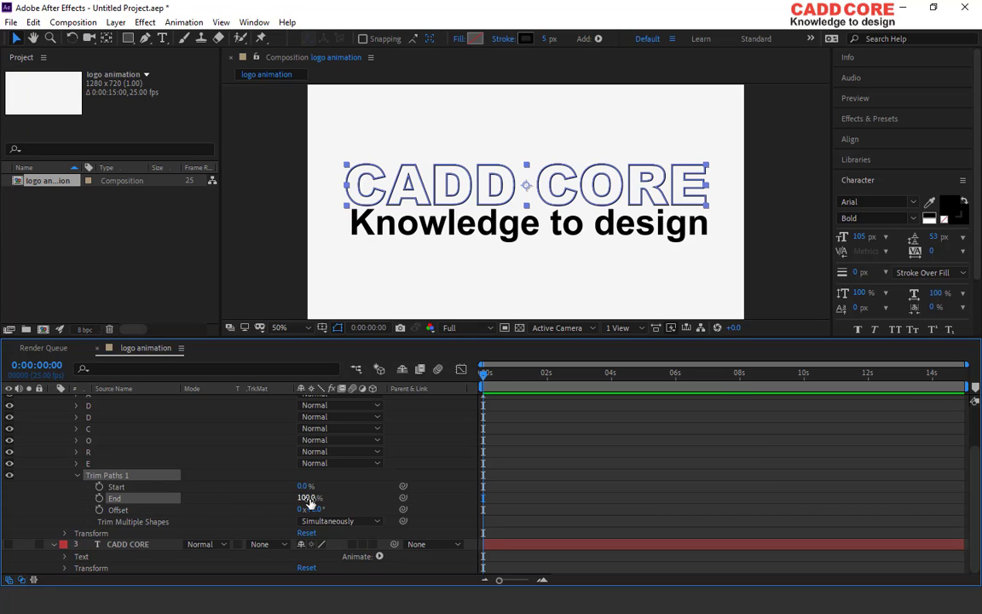
Step: Enable keyframing for the Trim Paths End value at 0:00:00:00 and set it to 0%
left_click(100, 499)
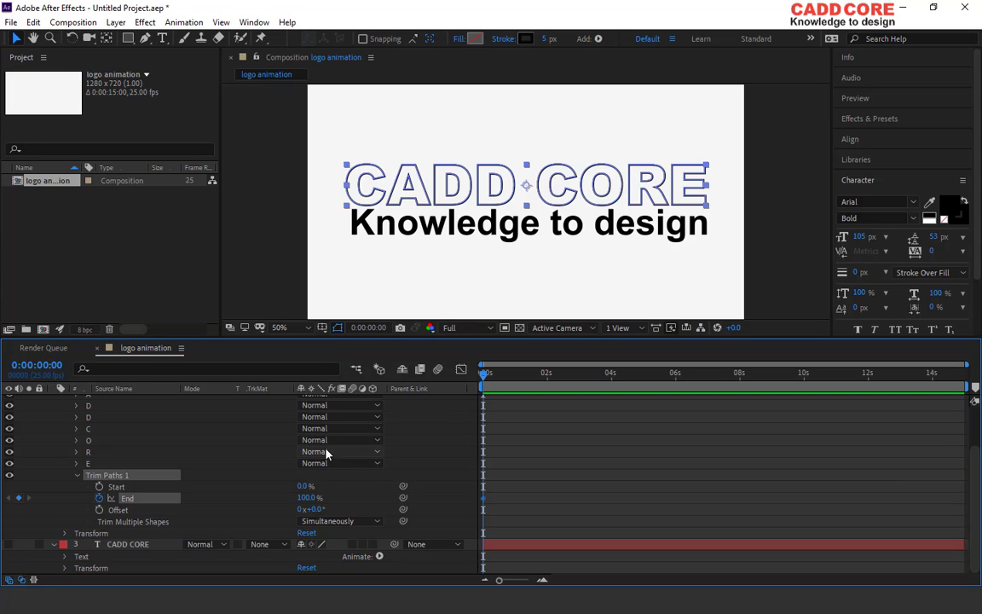
left_click(310, 499)
type("00")
key("Return")
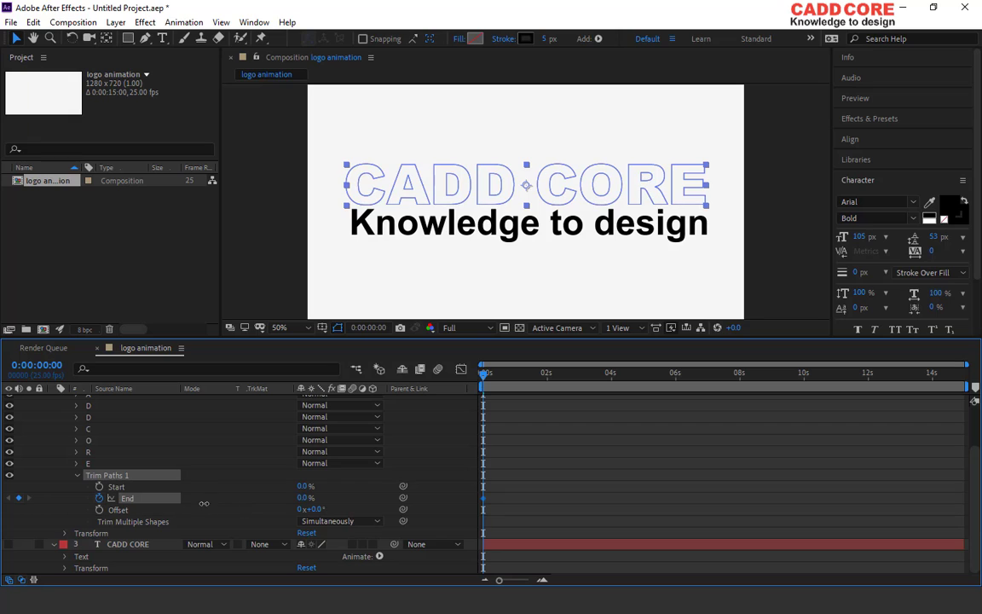
Step: Keyframe the Trim Paths End value at 100% at time 0:00:02:24
left_click(518, 377)
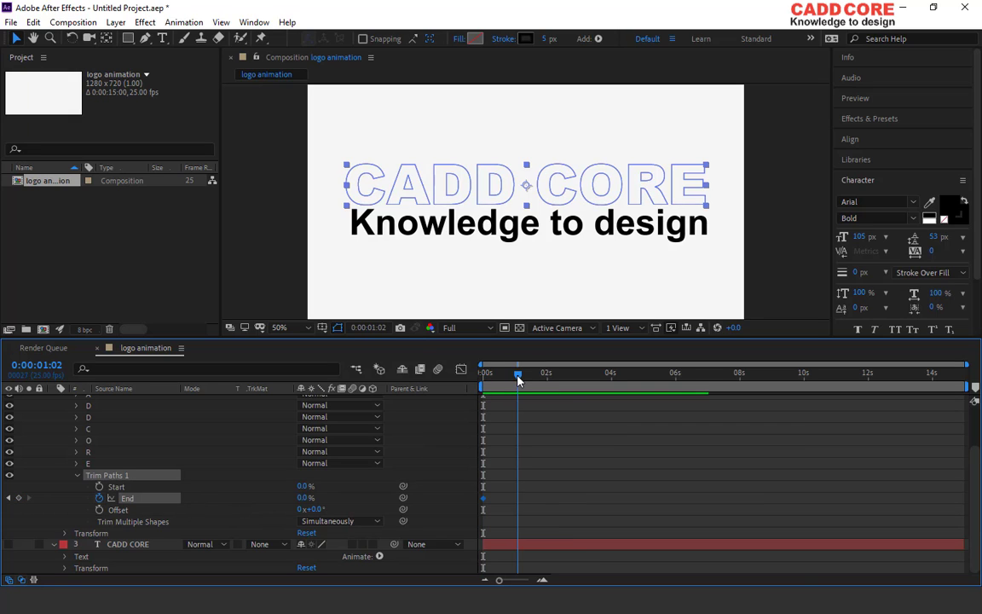
left_click_drag(517, 378, 579, 388)
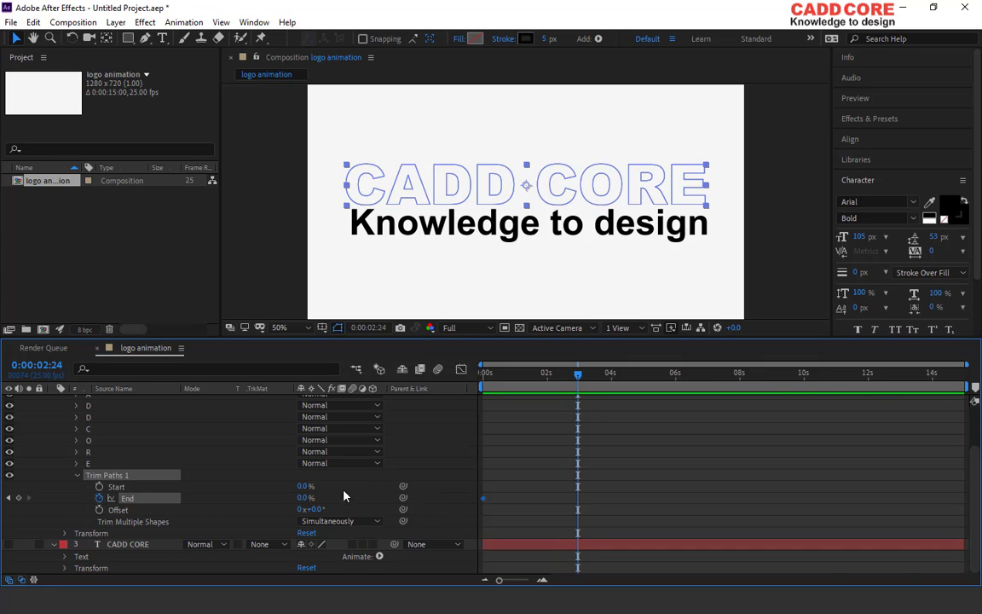
left_click(303, 499)
type("100")
key("Return")
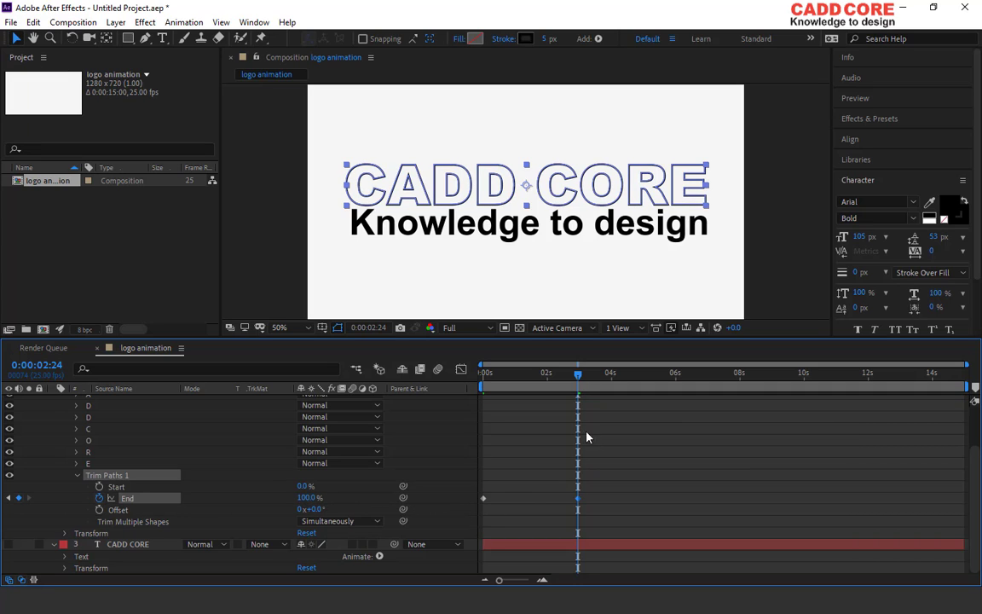
Step: Preview the outline drawing animation from the start of the composition
left_click(274, 268)
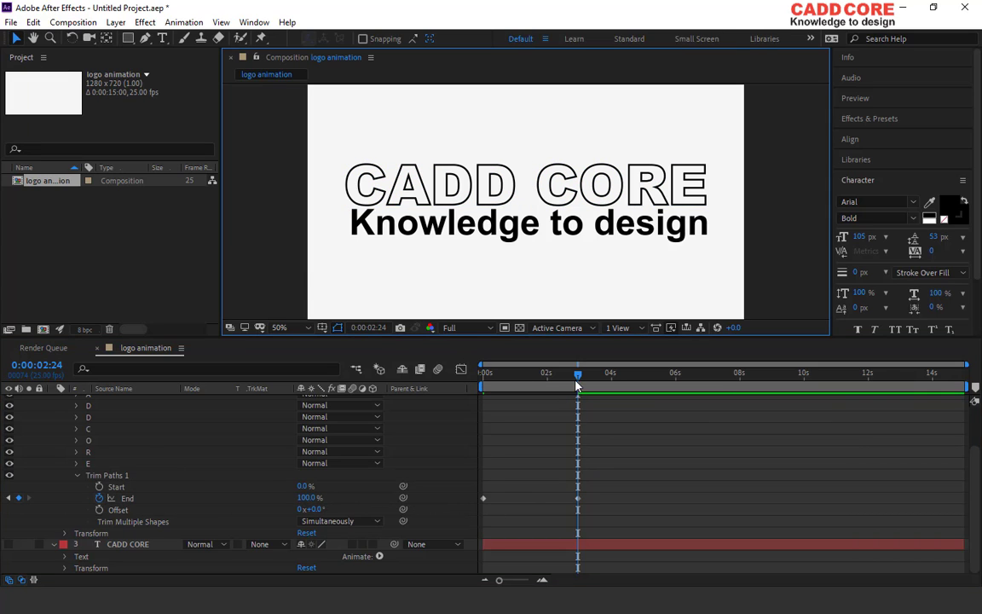
left_click_drag(578, 381, 400, 389)
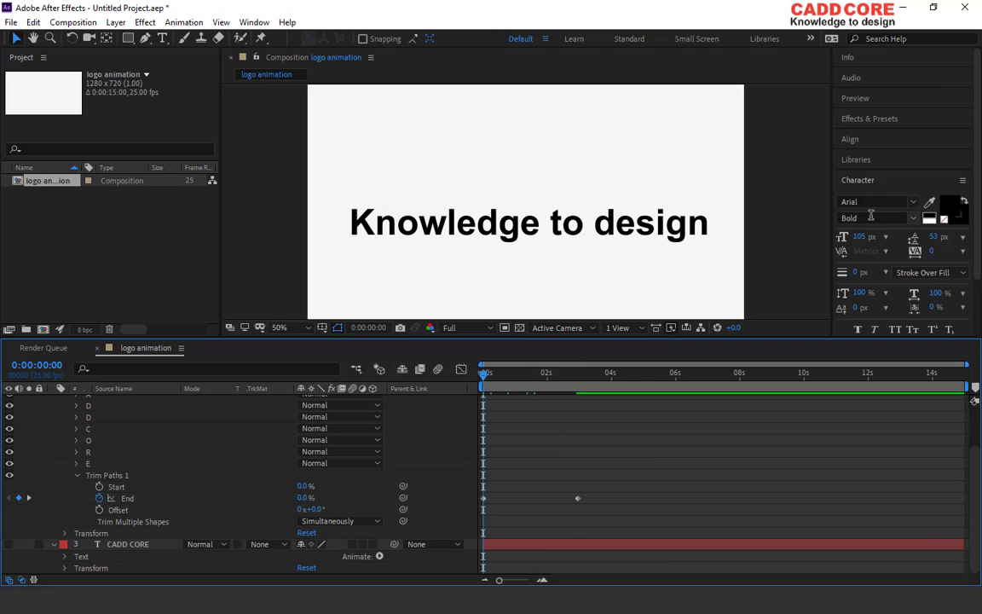
left_click(883, 101)
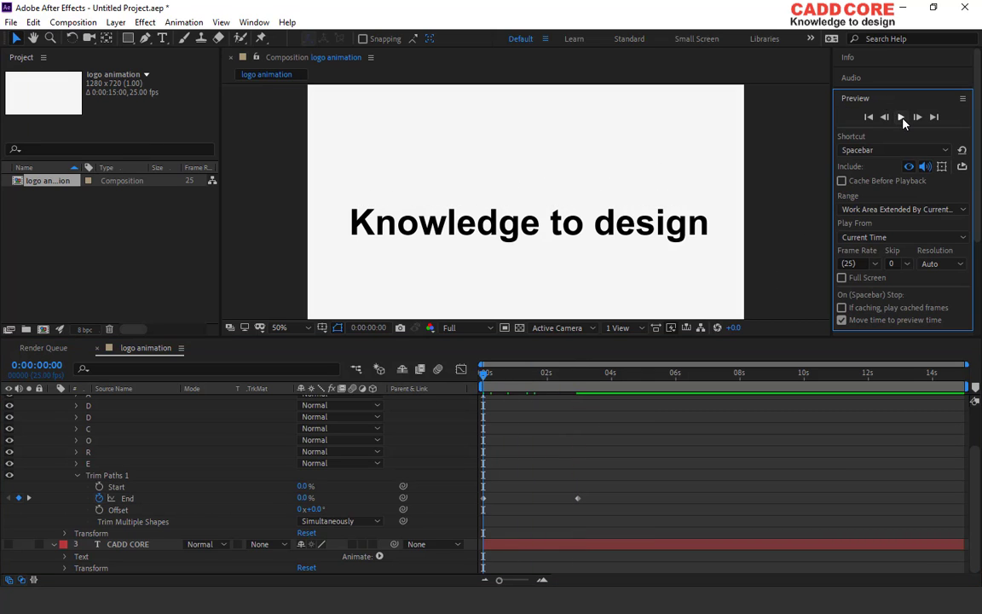
left_click(902, 118)
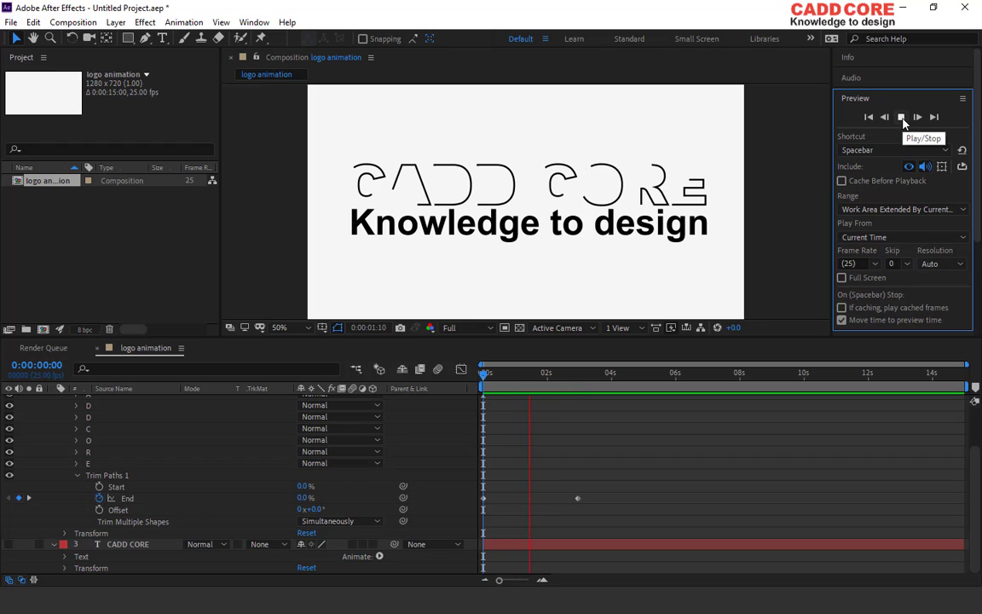
Step: Move the second End keyframe to just before 4 seconds and preview the slower animation from the start
left_click(578, 498)
left_click_drag(578, 499, 608, 502)
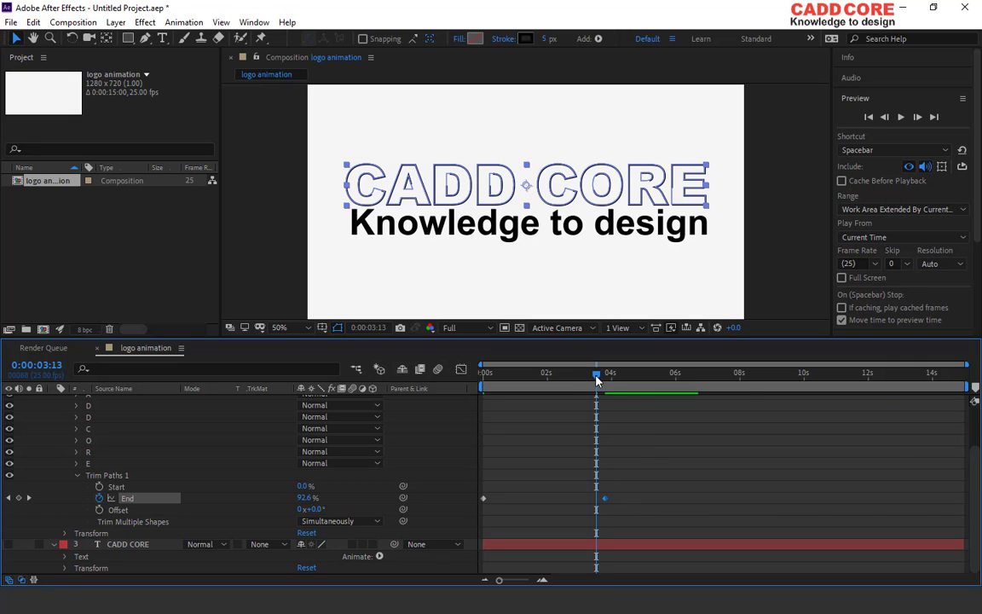
left_click_drag(595, 376, 461, 377)
left_click(260, 267)
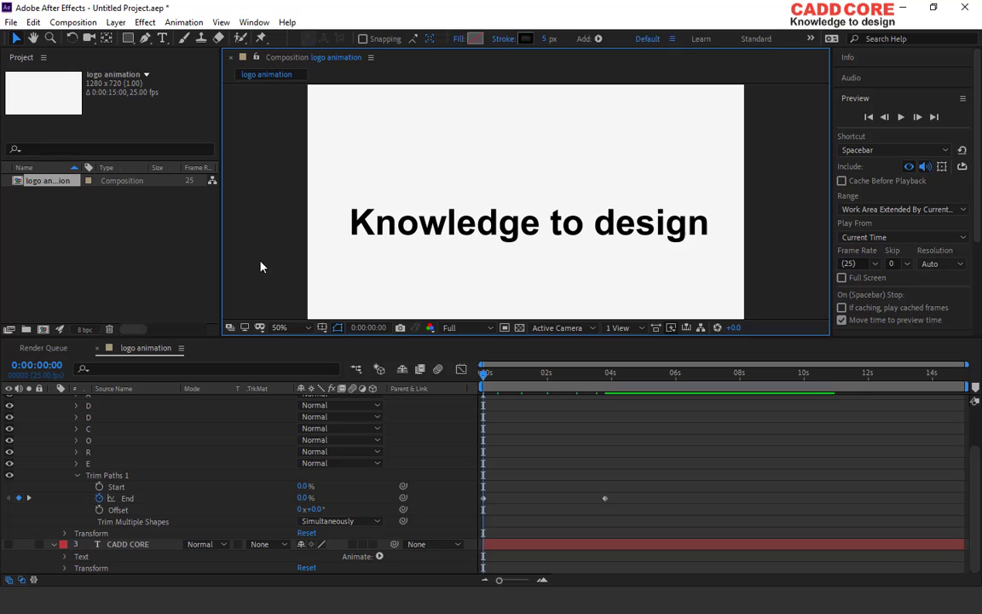
left_click(901, 117)
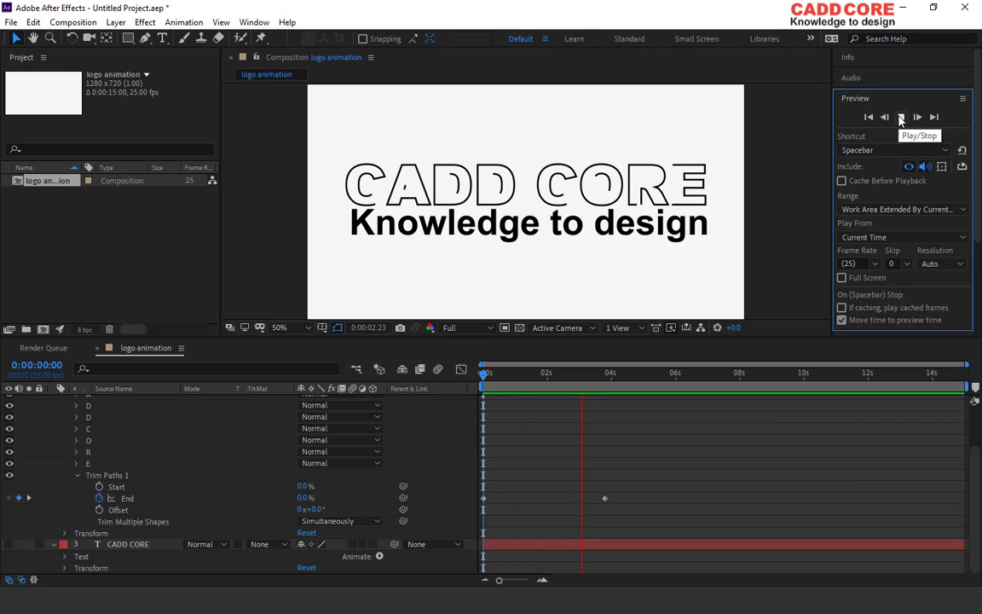
left_click(901, 118)
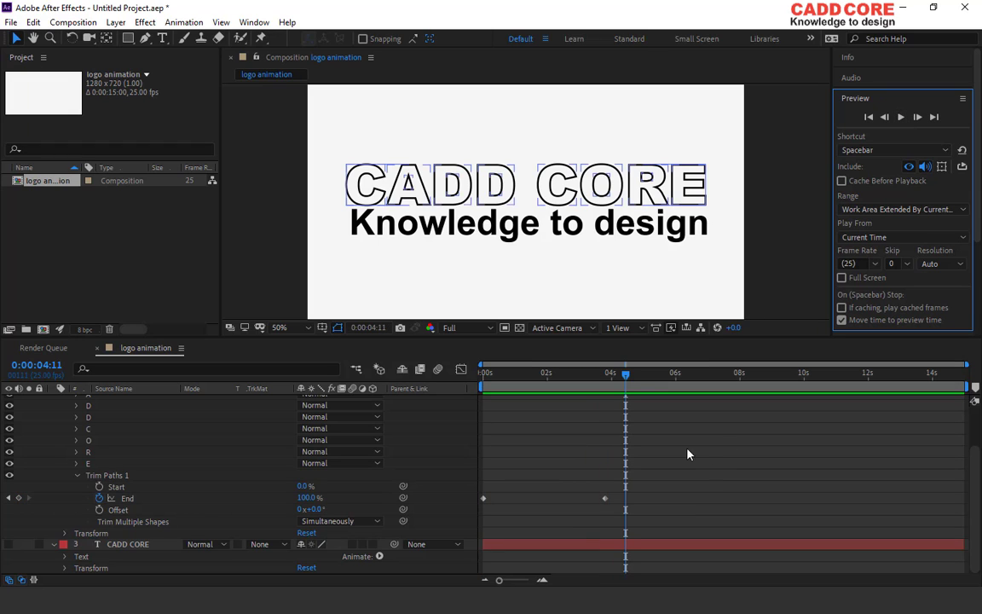
Step: Return to the start of the composition and delete both Trim Paths End keyframes
left_click_drag(625, 378, 434, 398)
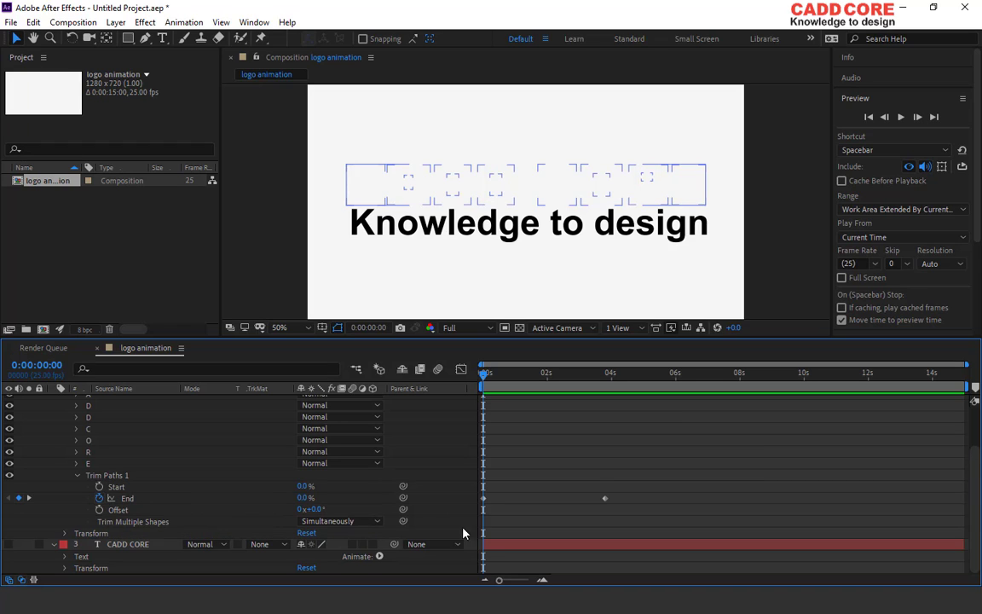
left_click_drag(626, 505, 476, 502)
key("Delete")
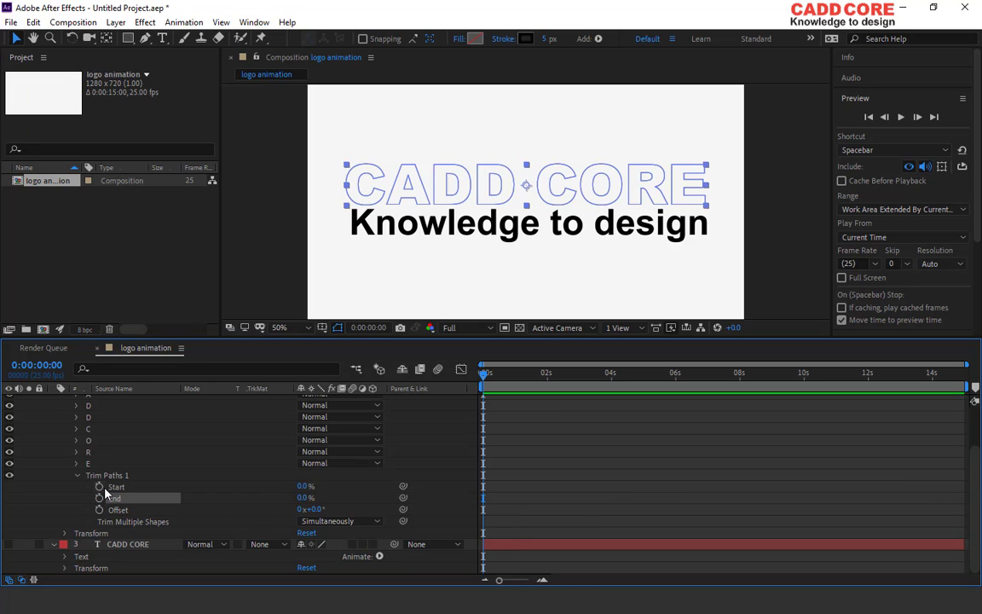
Step: Keyframe the Trim Paths Start value at 0% at 0:00:00:00 and at 100% at 0:00:04:01
left_click(100, 486)
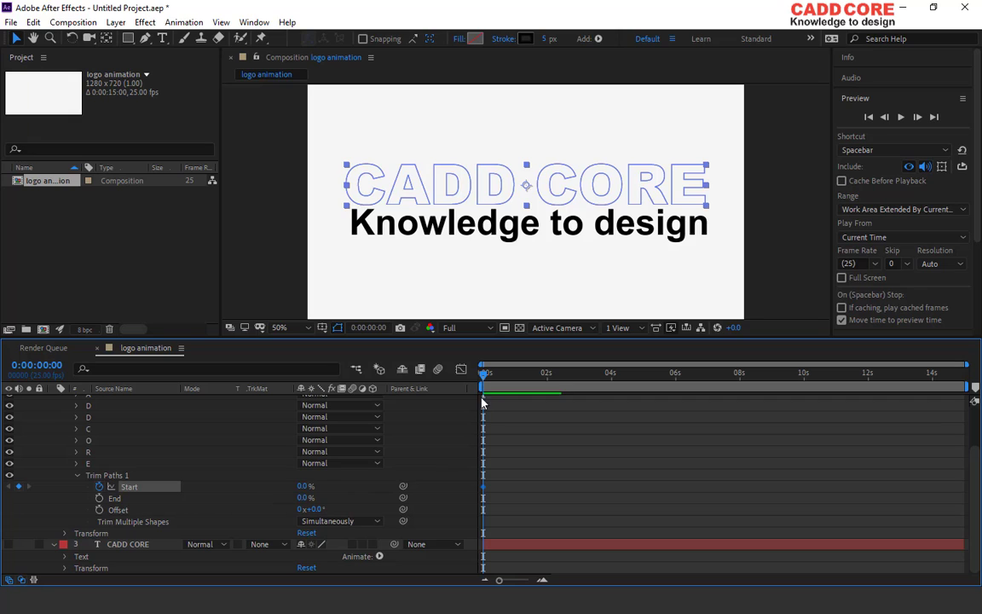
left_click_drag(484, 375, 612, 386)
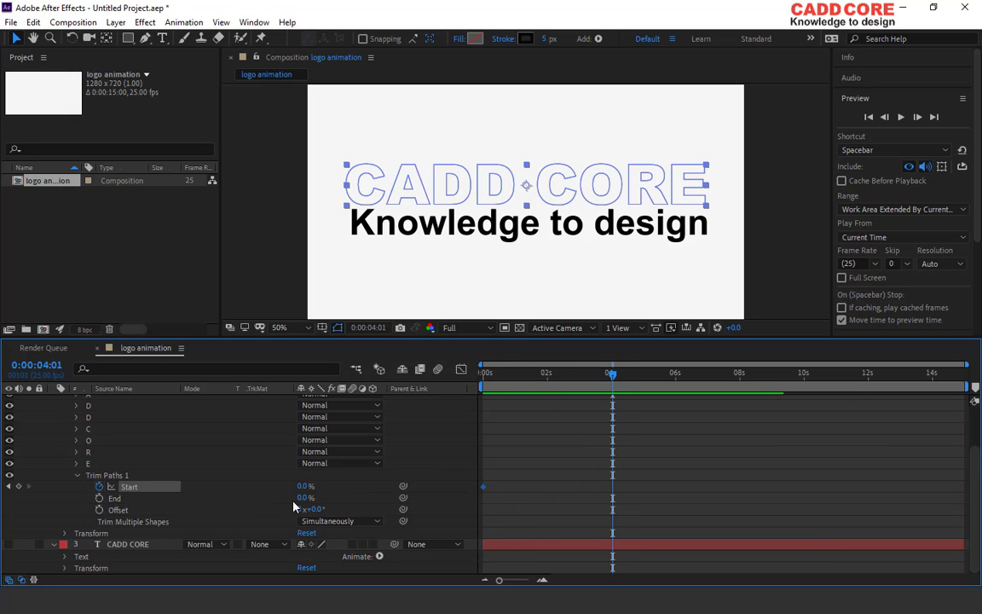
left_click_drag(304, 486, 425, 486)
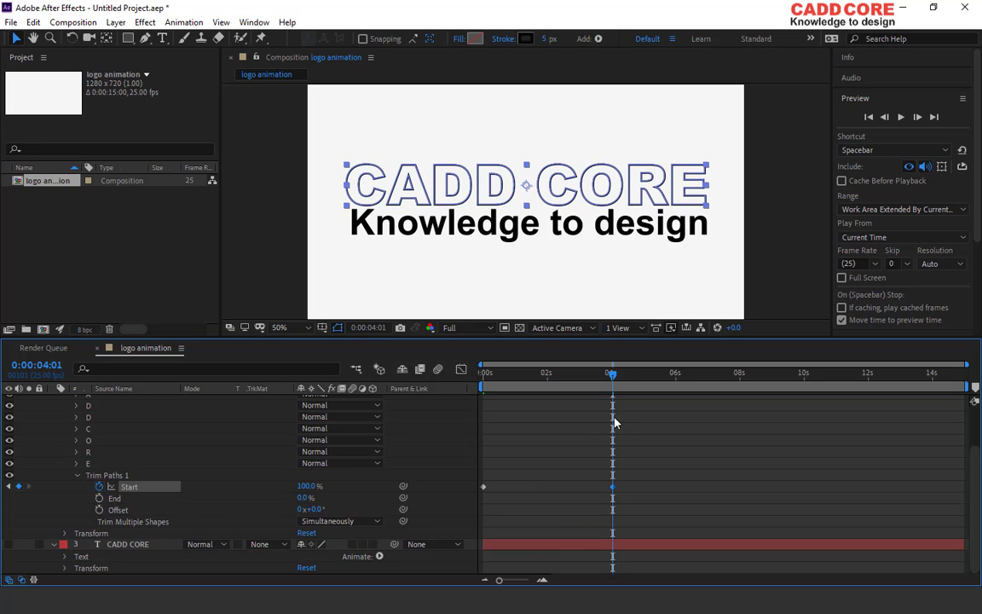
Step: Preview the Start-based outline animation from the beginning, then return to 0:00:00:00
key("Home")
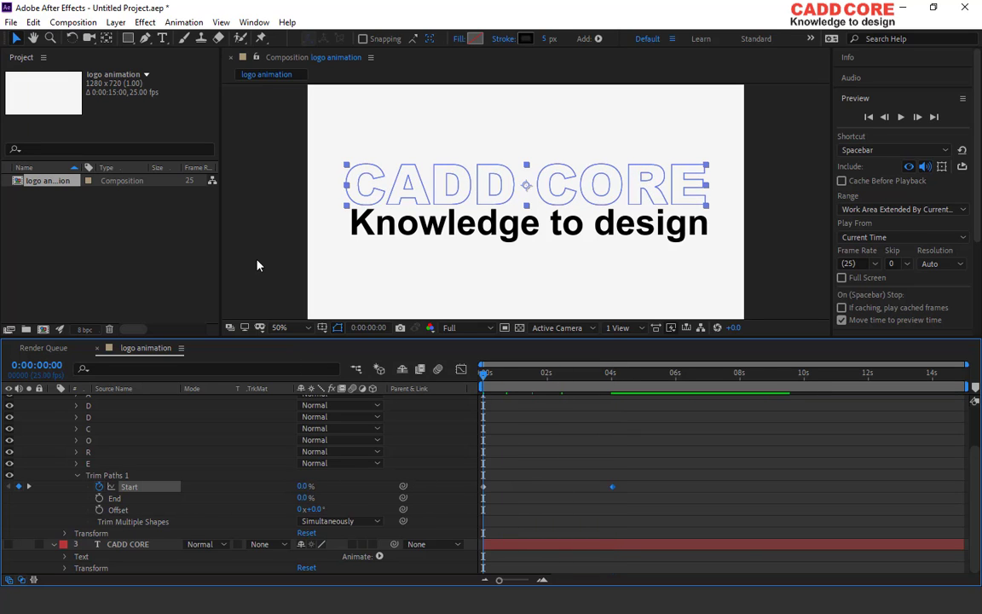
left_click(256, 256)
left_click(902, 117)
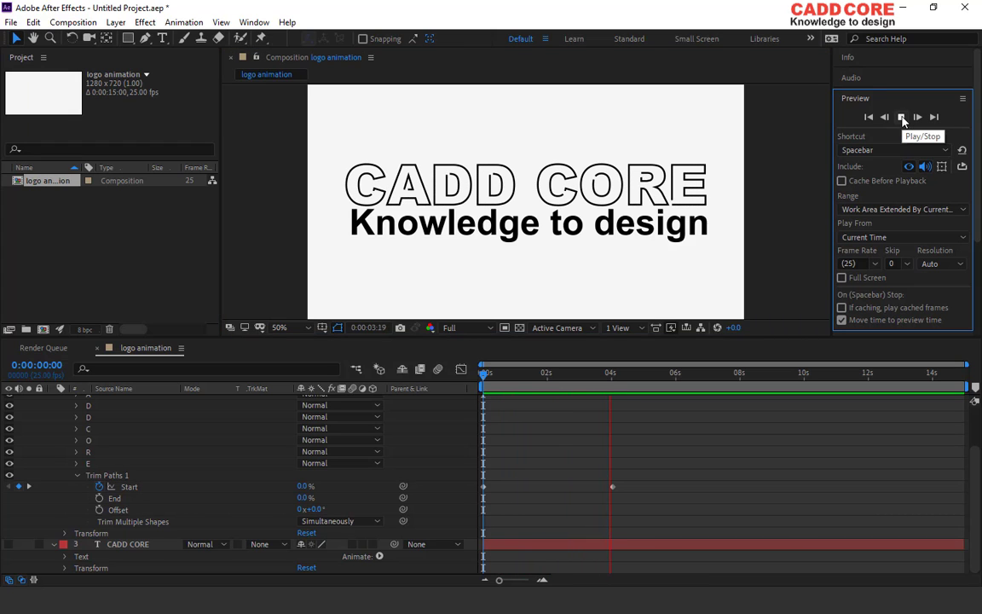
left_click(903, 120)
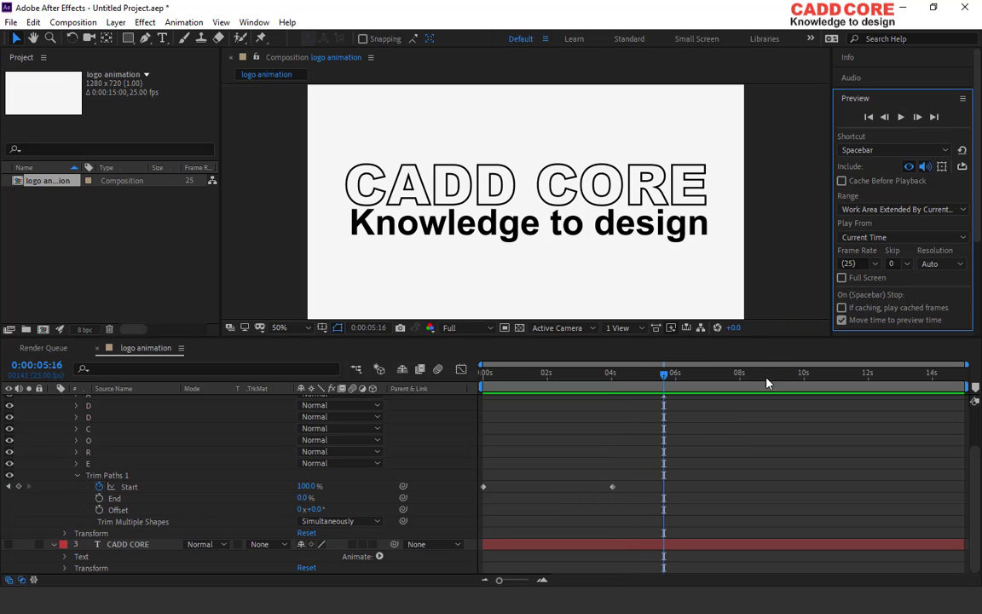
left_click_drag(669, 376, 416, 408)
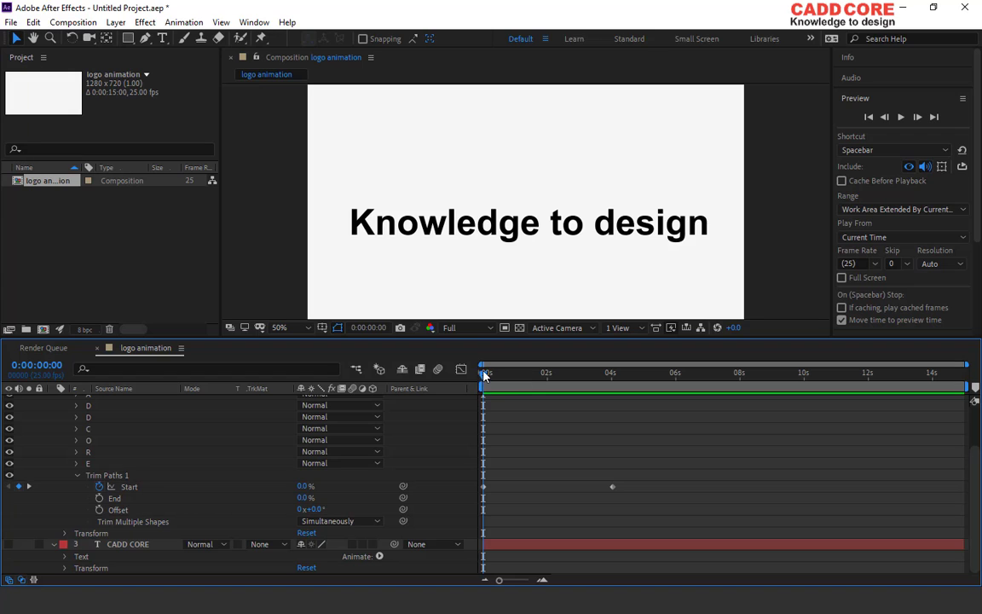
Step: At 0:00:05:04, create shapes from text for the Knowledge to design text layer
left_click_drag(484, 375, 649, 385)
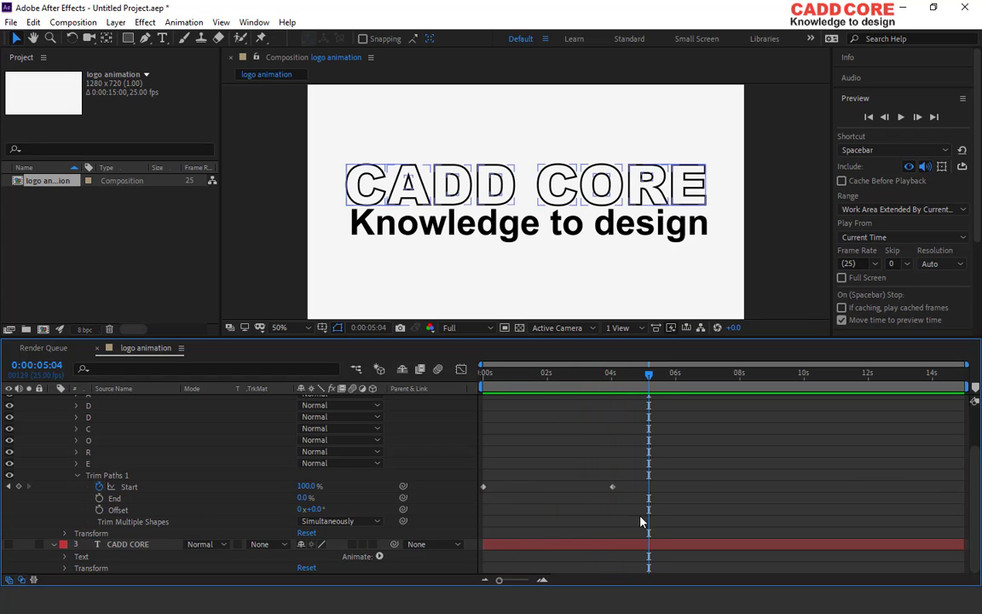
scroll(84, 442, "up", 5)
left_click(53, 412)
left_click(132, 401)
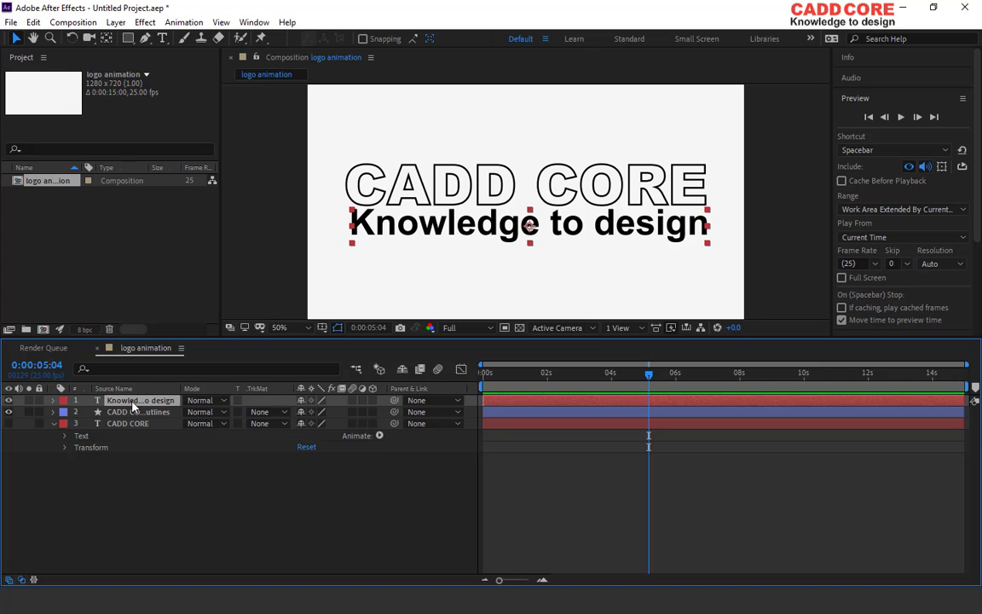
right_click(132, 406)
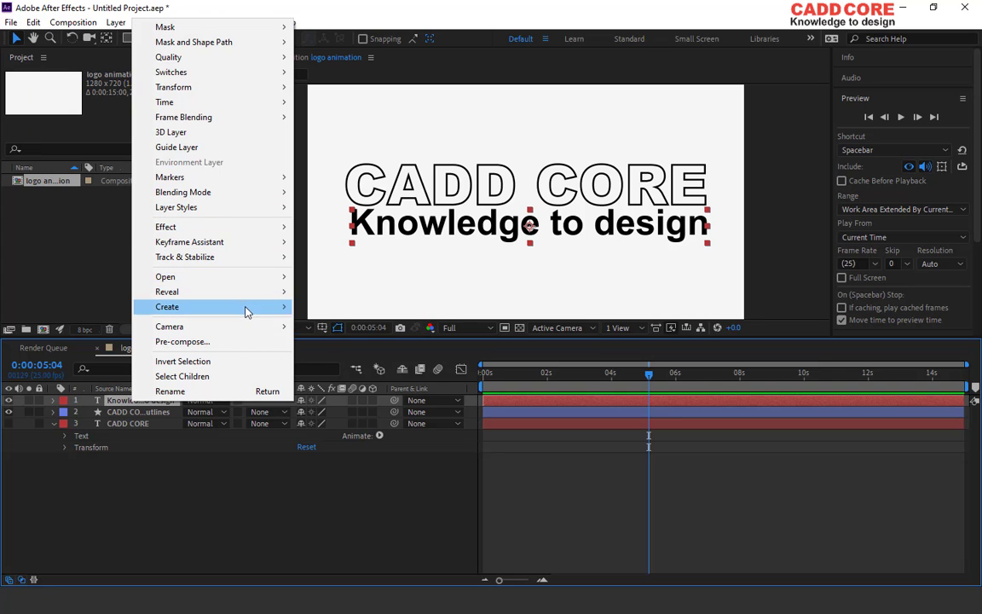
mouse_move(246, 311)
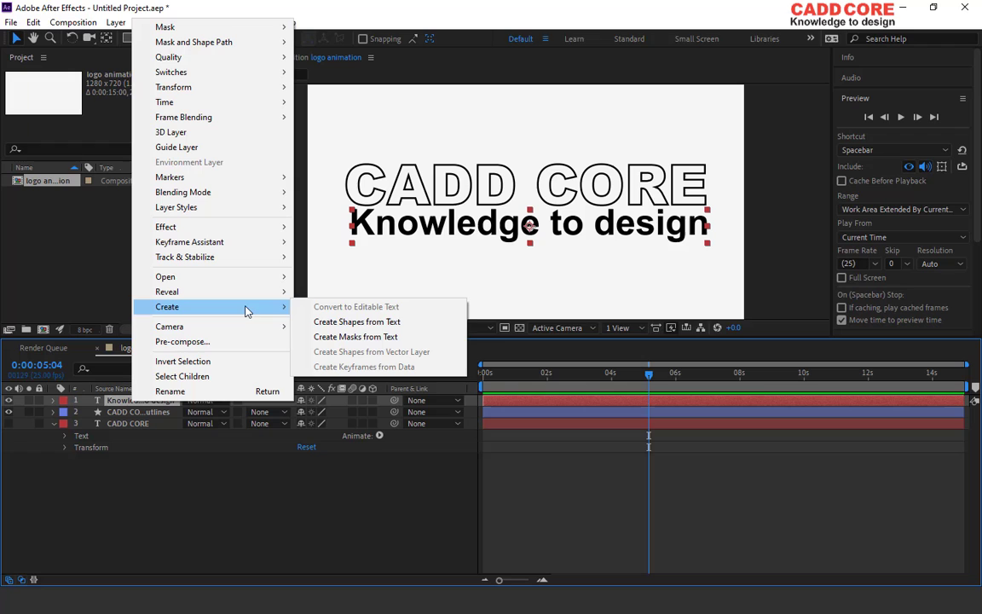
left_click(367, 324)
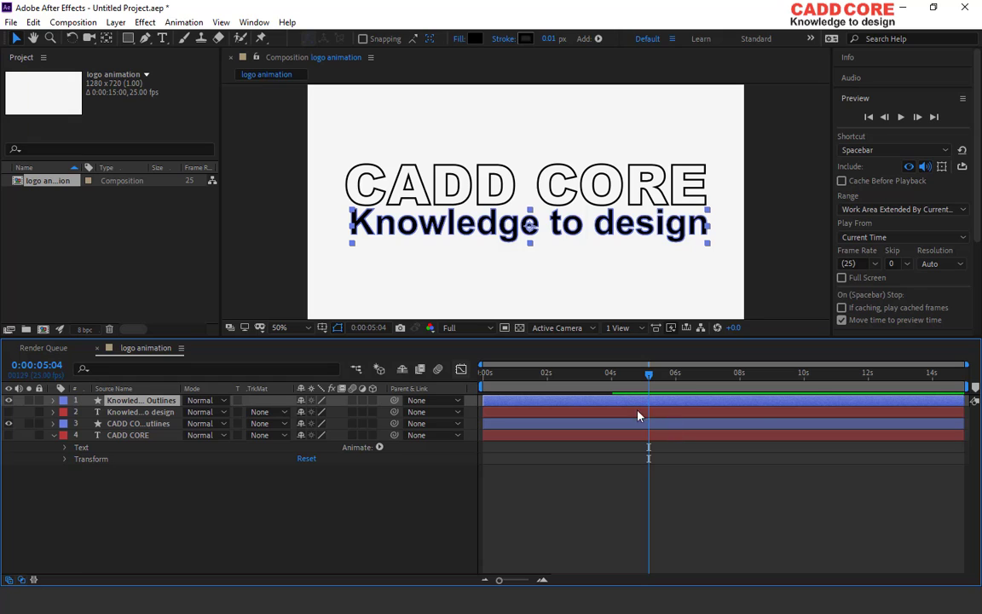
Step: Add Trim Paths to the Knowledge to design outlines layer and set Trim Multiple Shapes to Individually
left_click(53, 401)
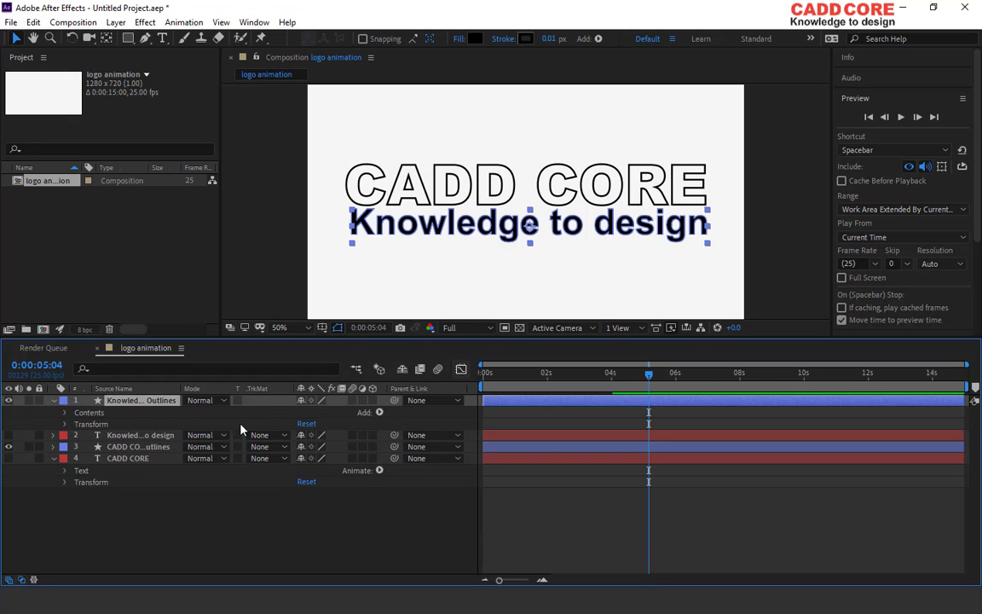
left_click(380, 414)
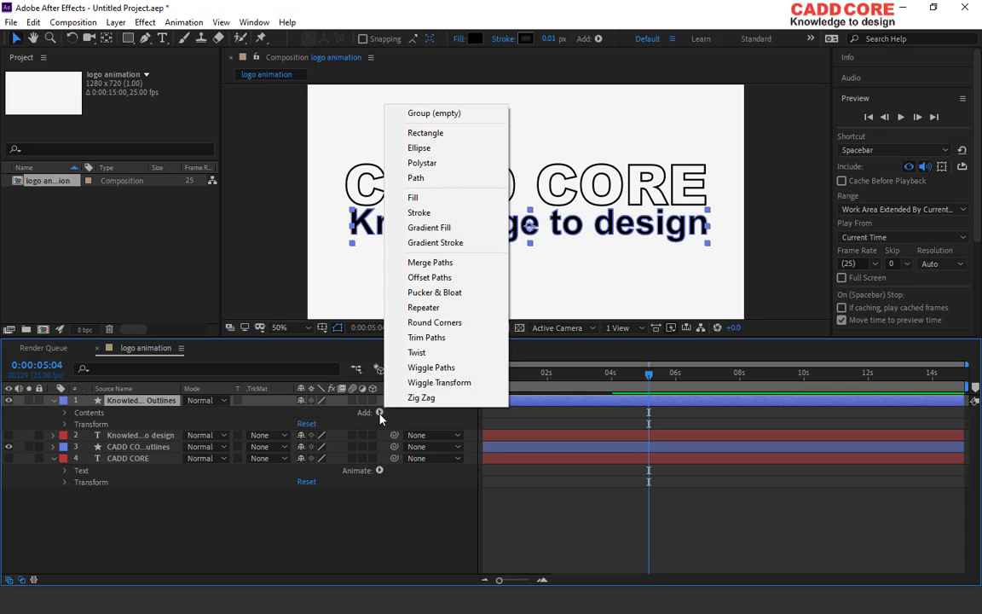
left_click(448, 339)
scroll(187, 511, "down", 2)
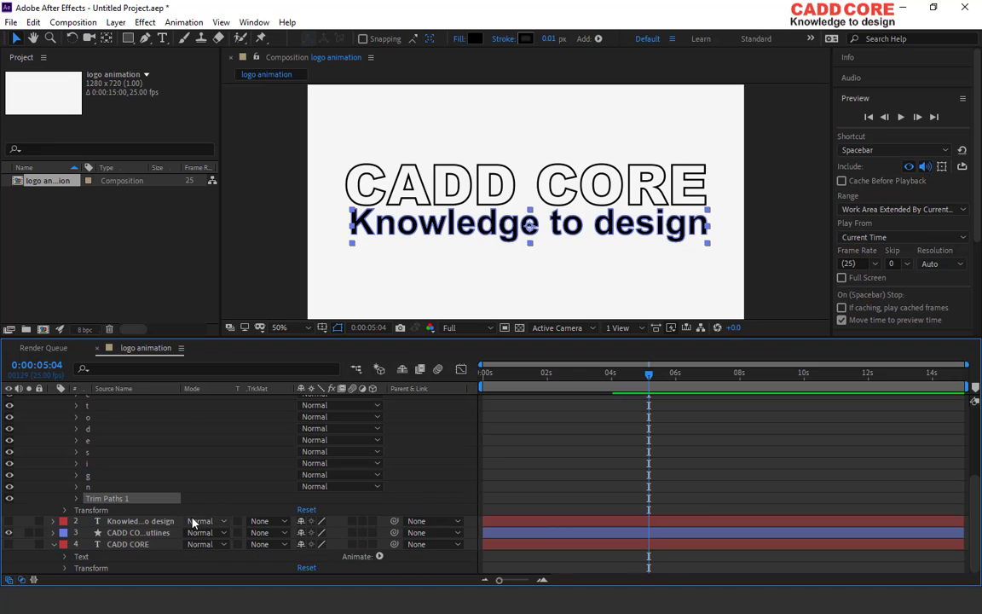
left_click(78, 499)
scroll(256, 494, "down", 1)
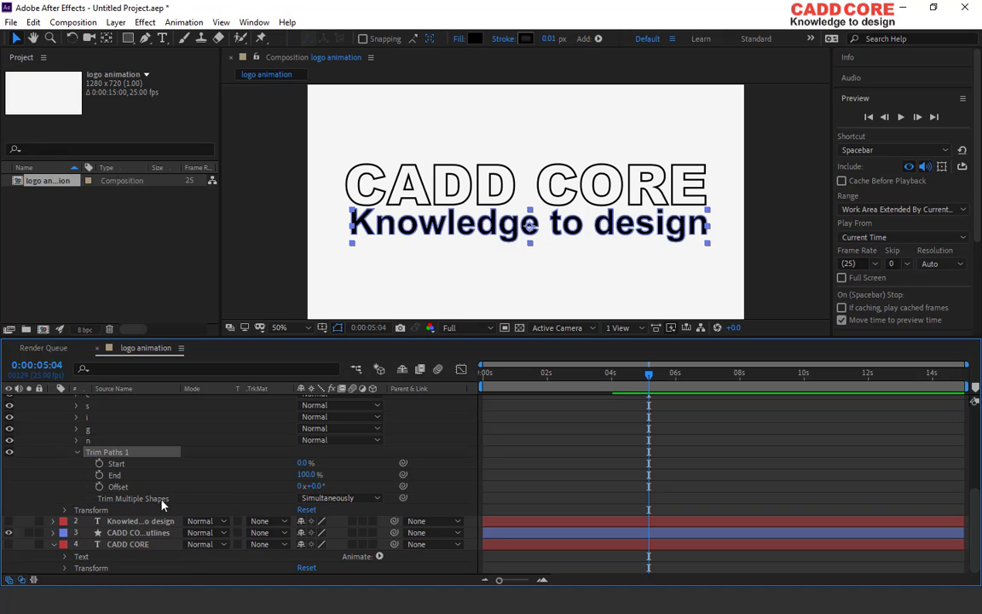
left_click(368, 503)
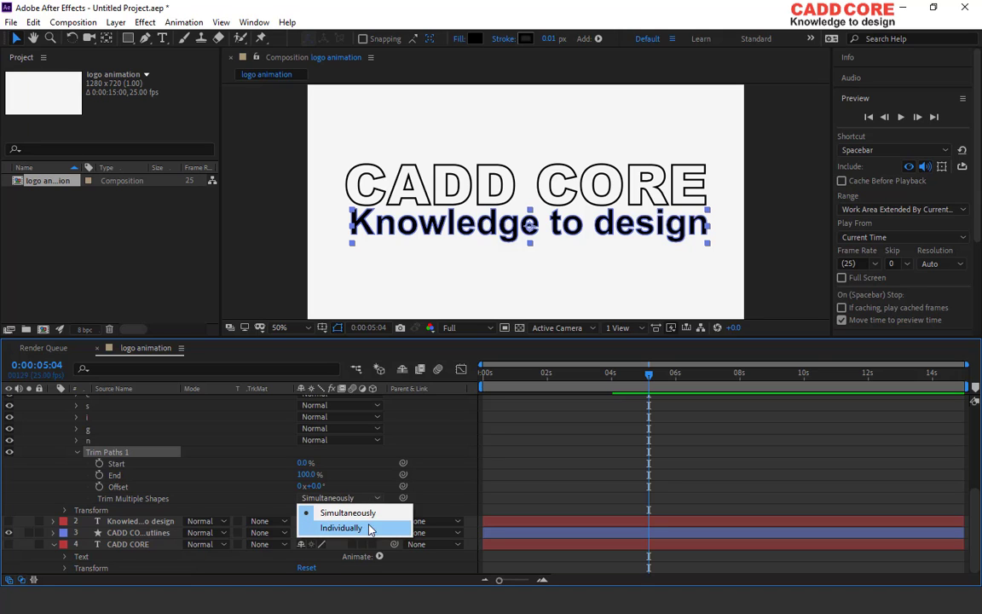
left_click(373, 529)
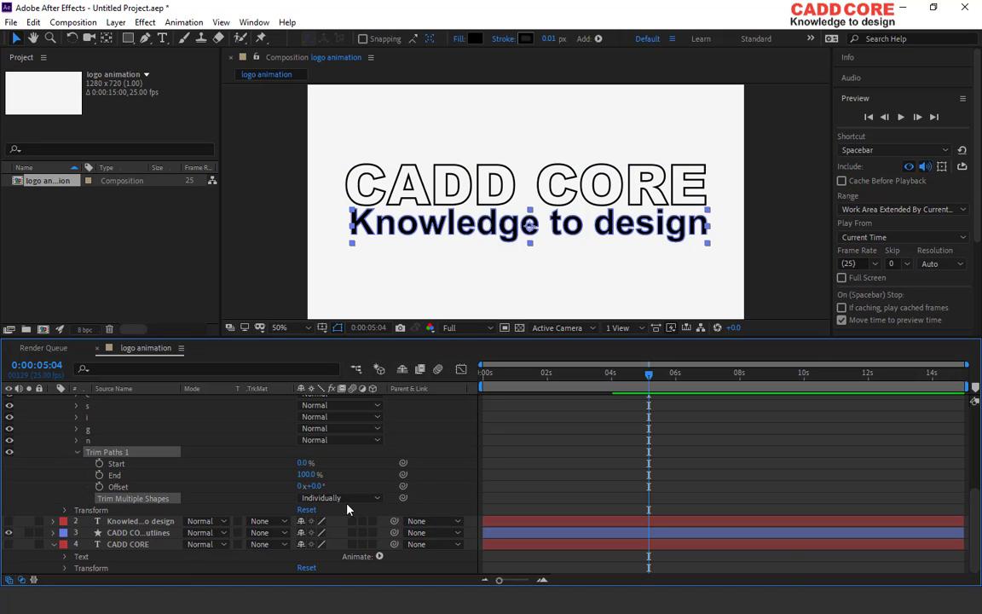
Step: Keyframe the tagline's Trim Paths End value at 0% at 0:00:05:04 and at 100% at 0:00:08:24
scroll(243, 475, "up", 5)
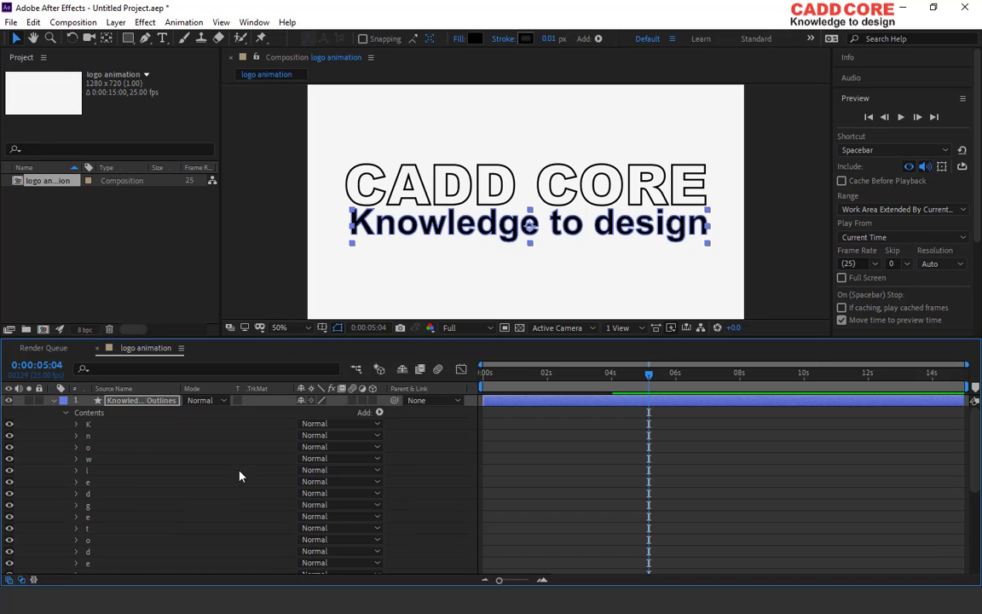
scroll(238, 476, "down", 5)
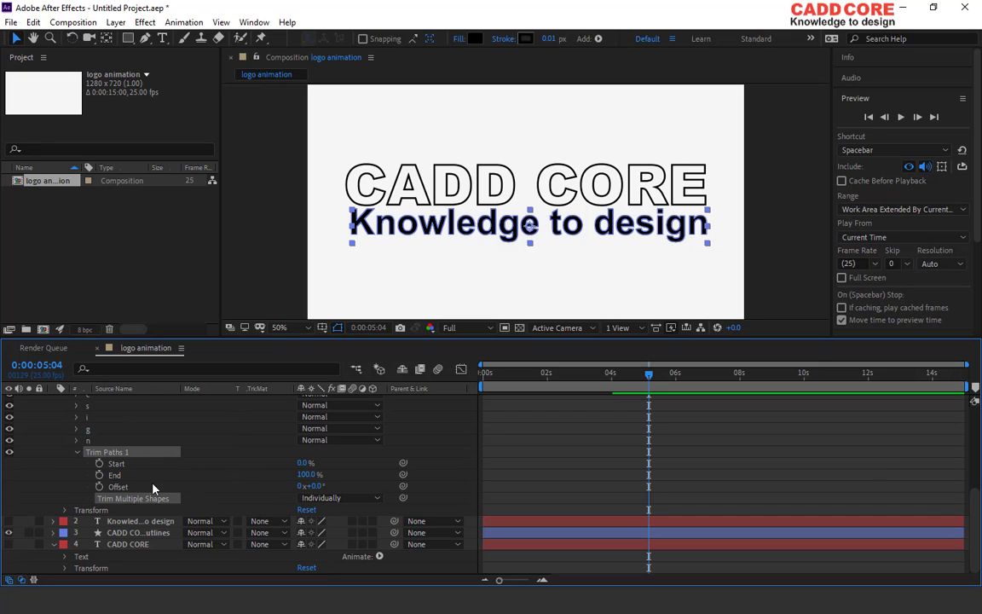
left_click(100, 475)
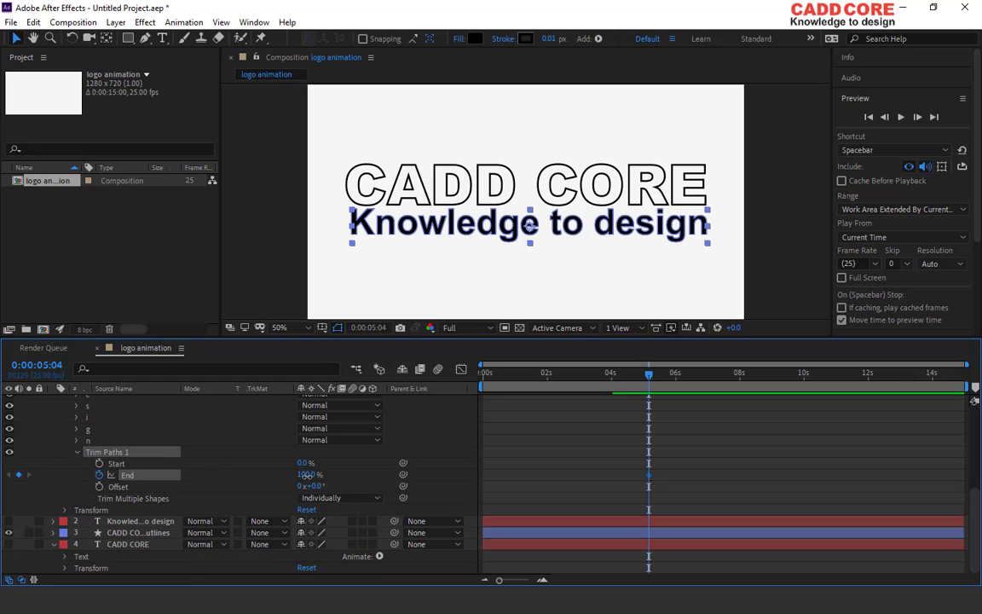
left_click_drag(305, 474, 198, 481)
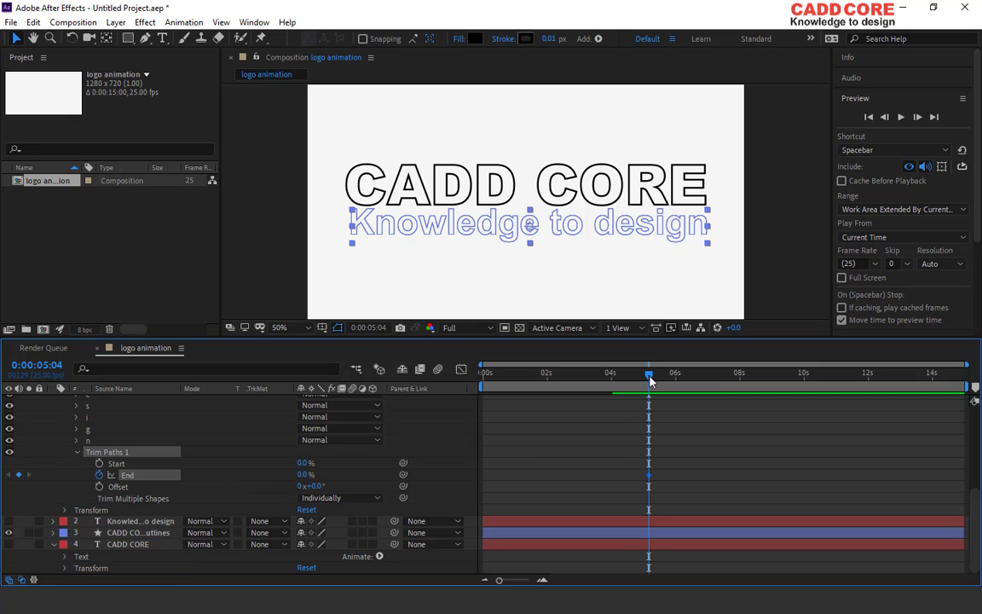
key("space")
left_click_drag(685, 379, 660, 382)
left_click_drag(739, 390, 771, 390)
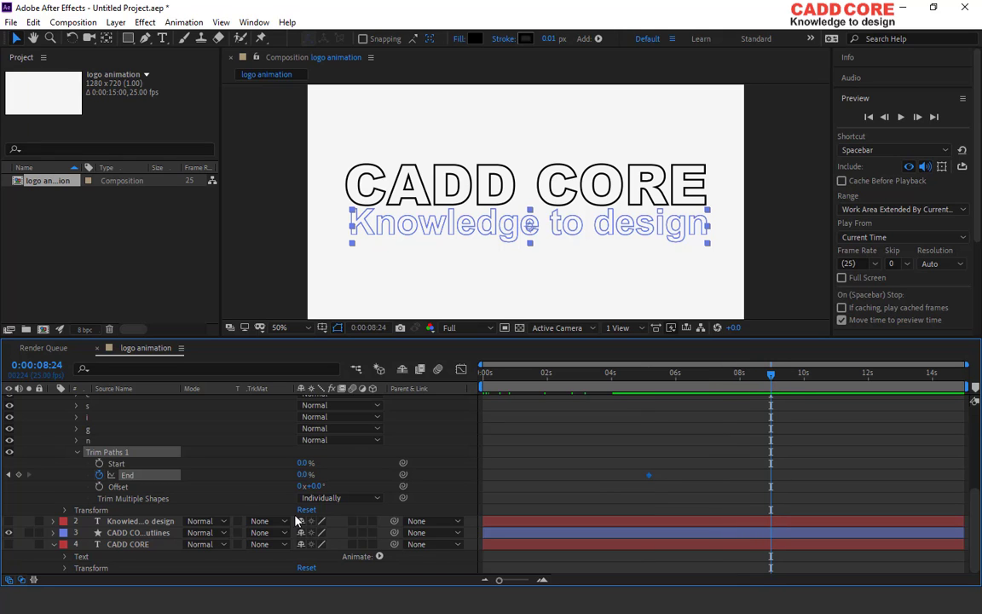
left_click_drag(303, 478, 479, 479)
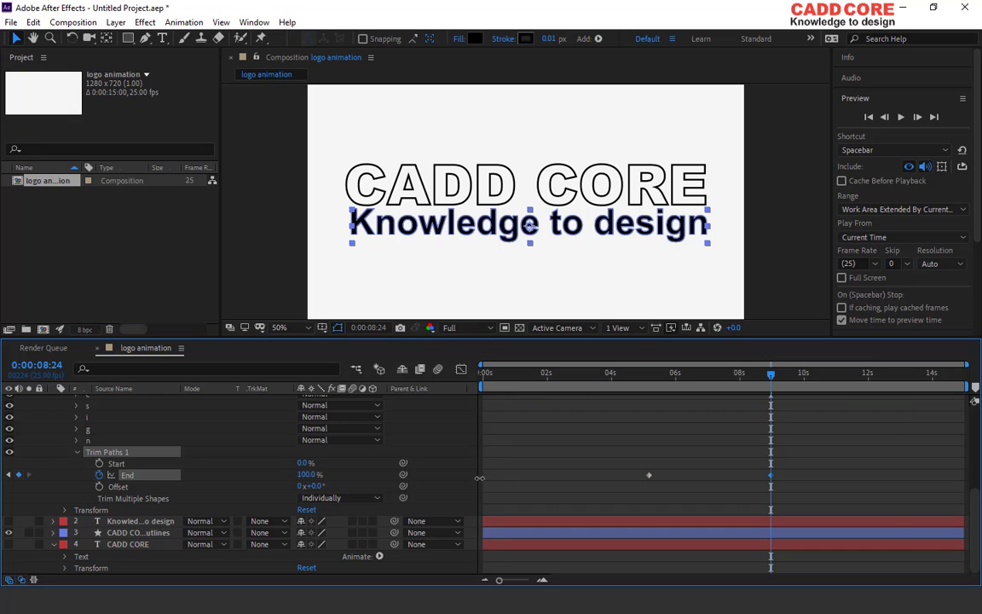
Step: Preview the combined logo and tagline animation from the beginning of the composition
left_click(245, 268)
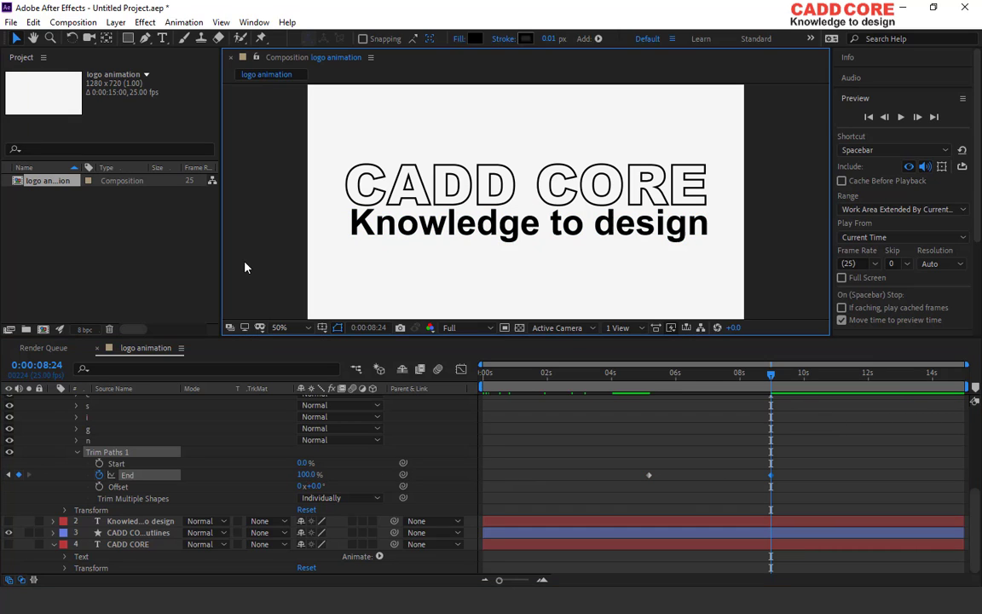
left_click_drag(774, 375, 302, 413)
left_click(899, 120)
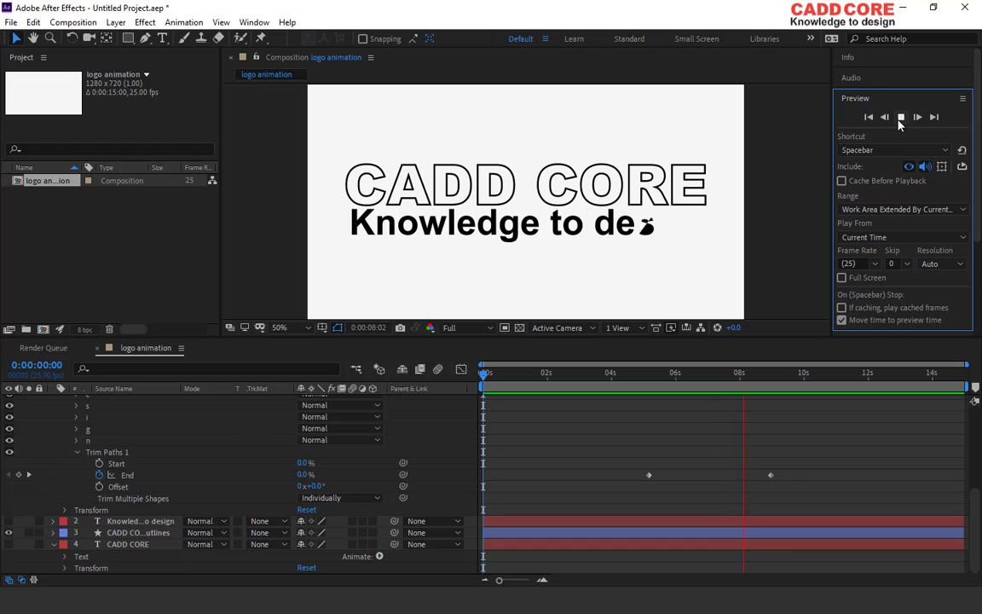
left_click(901, 122)
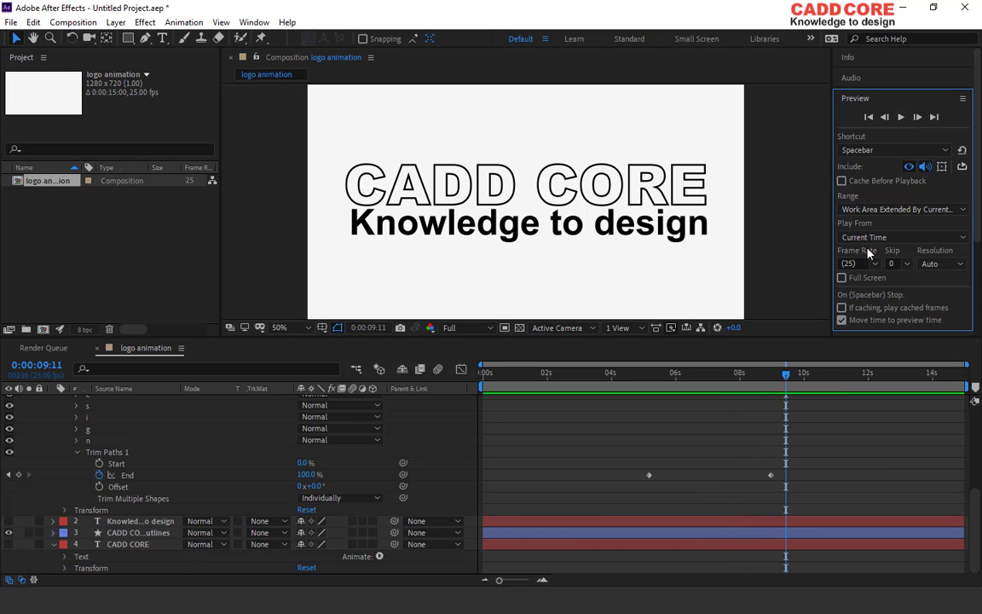
Step: Move the tagline's second End keyframe to just before 11 seconds and preview the slower reveal from the start
left_click(782, 488)
left_click_drag(771, 476, 833, 480)
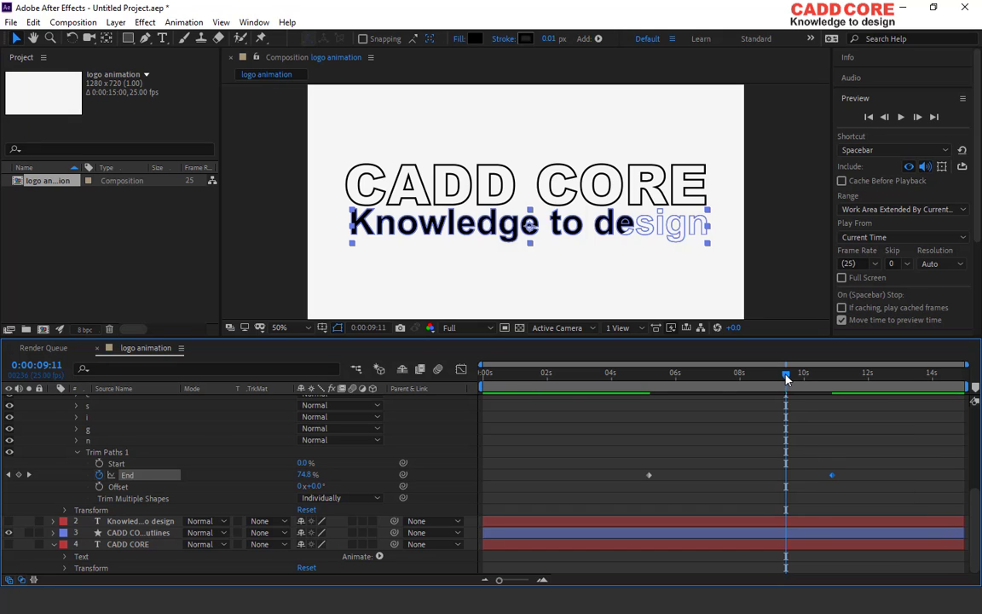
left_click_drag(786, 378, 356, 370)
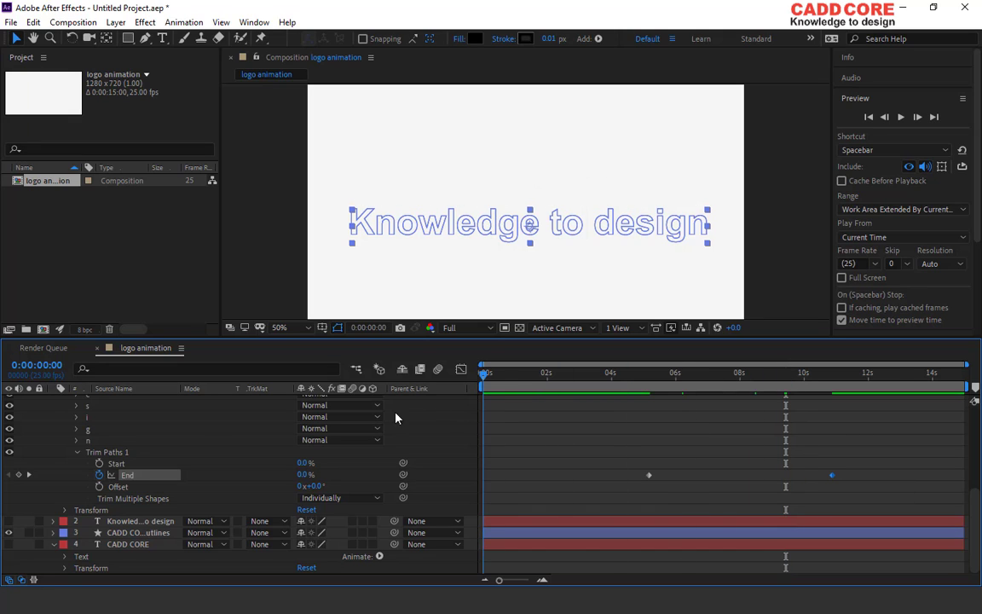
left_click(813, 203)
left_click(902, 118)
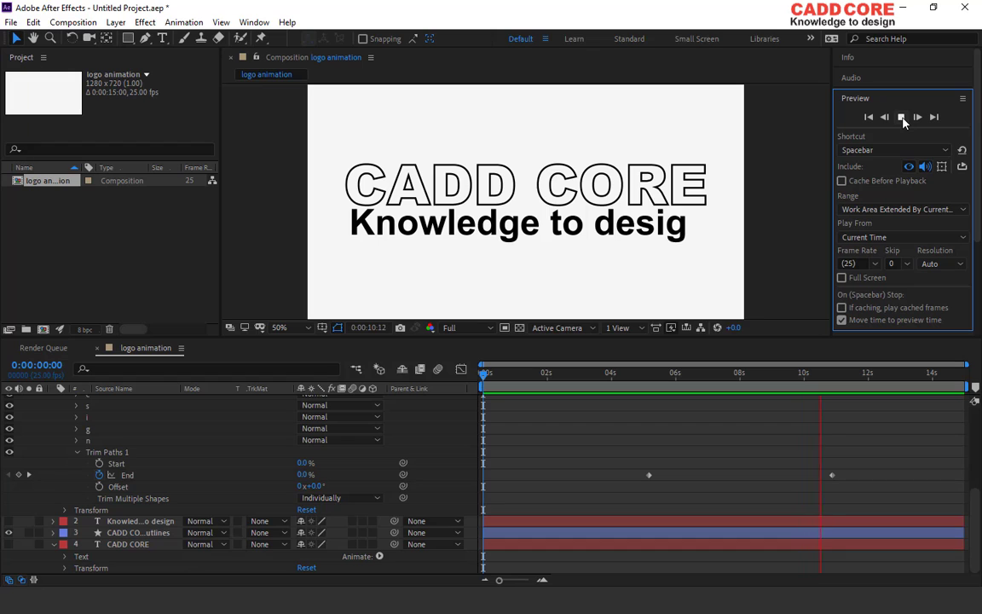
key("space")
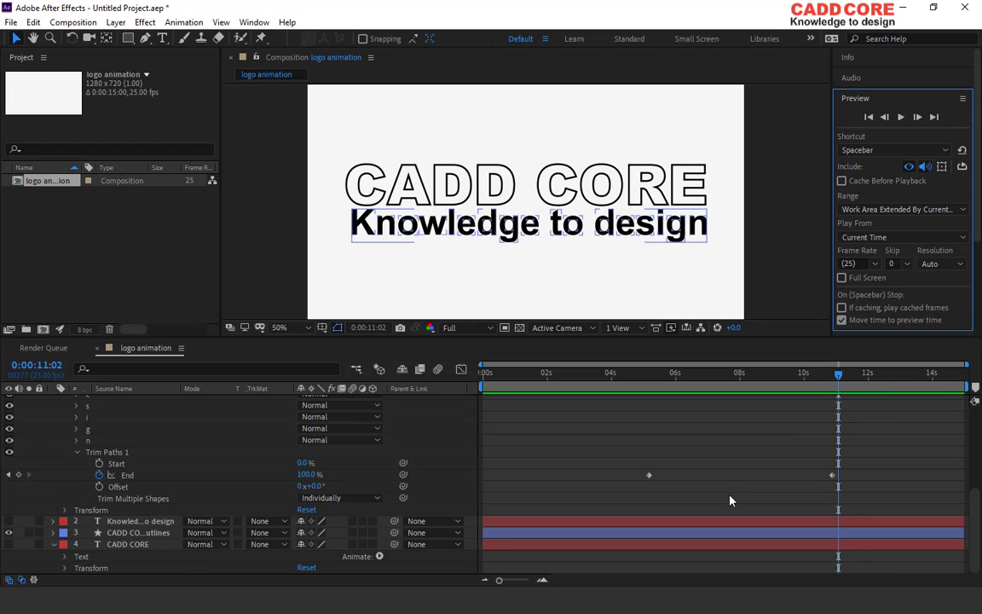
Step: Collapse the layers in the timeline so that only their keyframed properties are shown
scroll(740, 486, "up", 5)
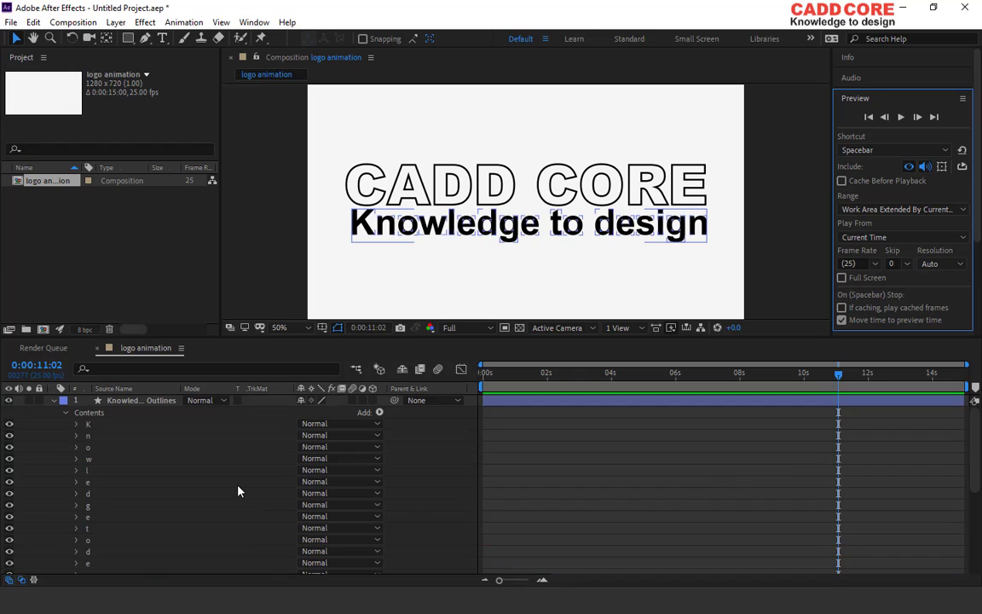
scroll(243, 490, "down", 5)
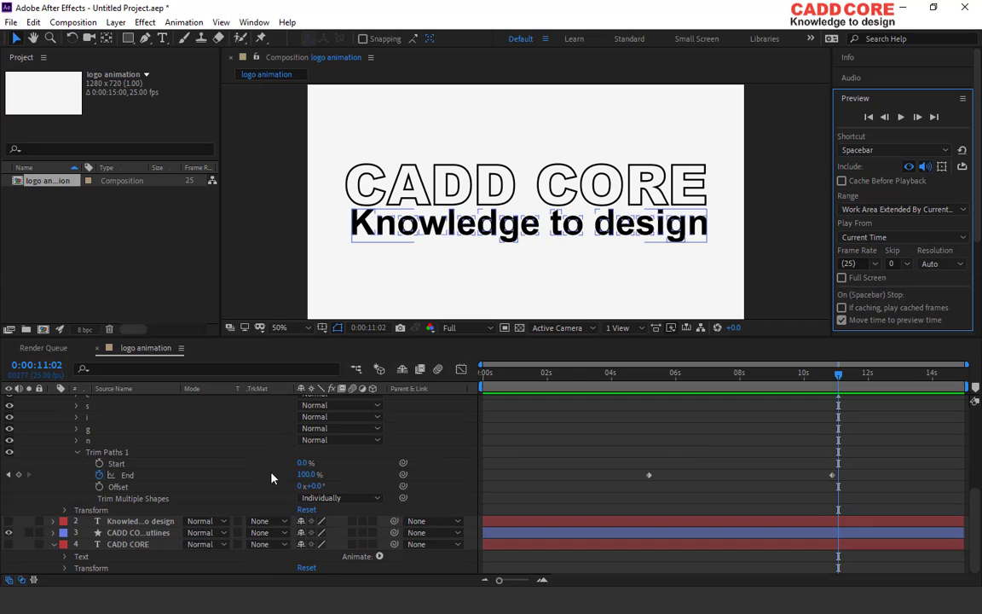
scroll(196, 483, "up", 5)
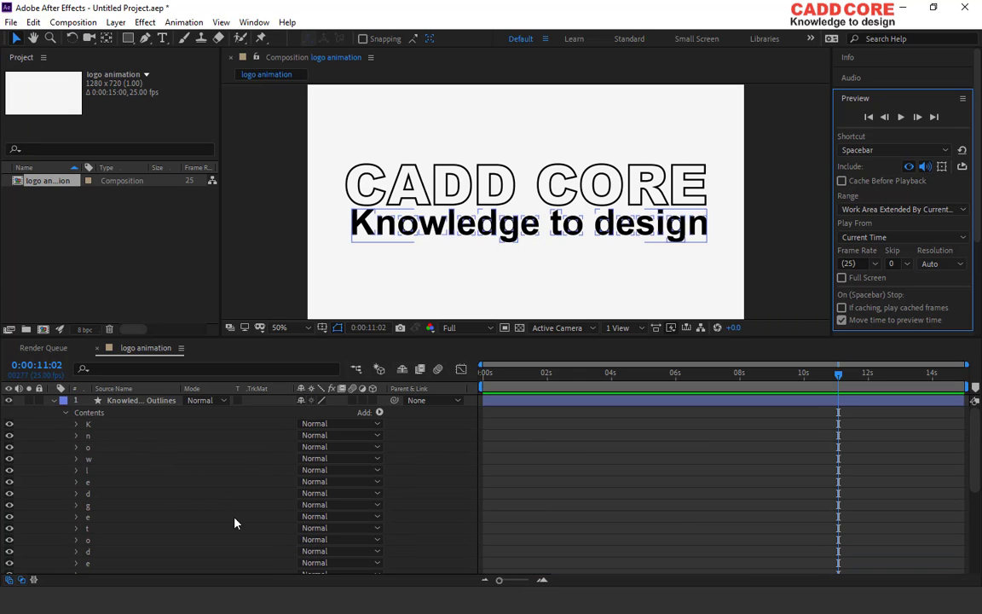
key("u")
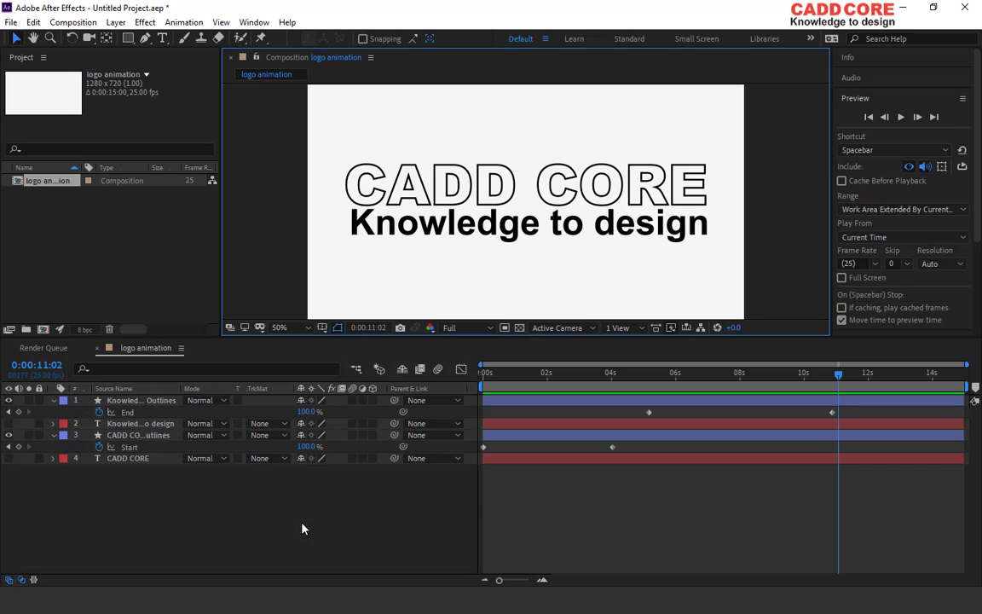
left_click(126, 414)
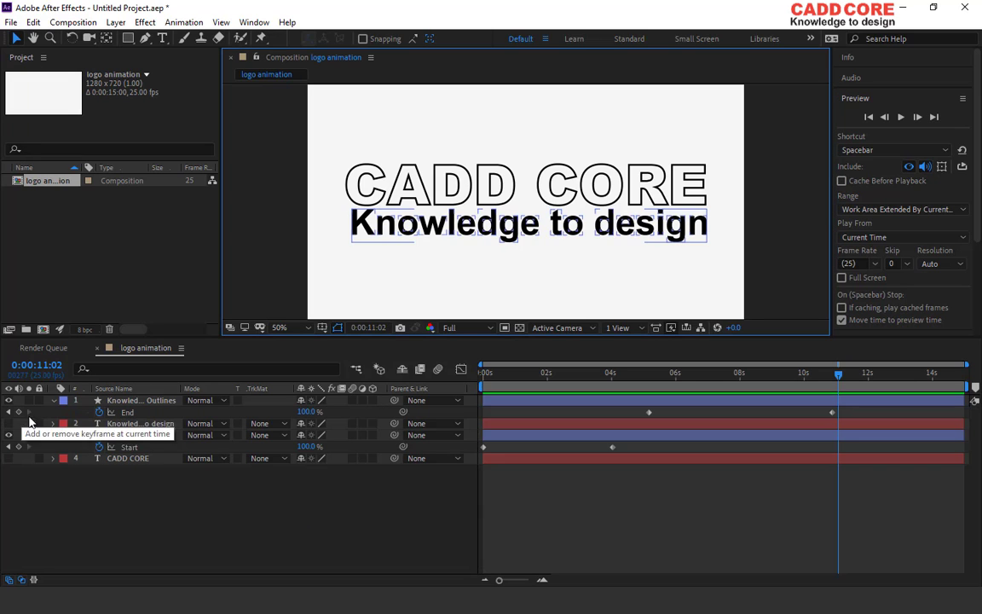
left_click(458, 495)
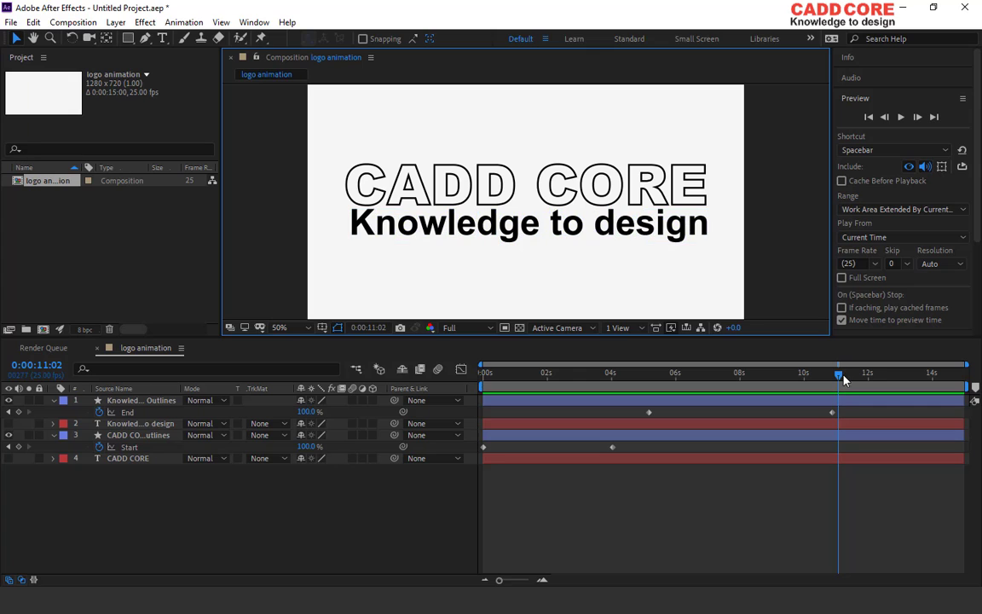
Step: Move the current time to 0:00:11:11 and duplicate the CADD CORE outlines layer
mouse_move(842, 379)
left_mouse_down()
mouse_move(557, 375)
mouse_move(857, 386)
left_mouse_up()
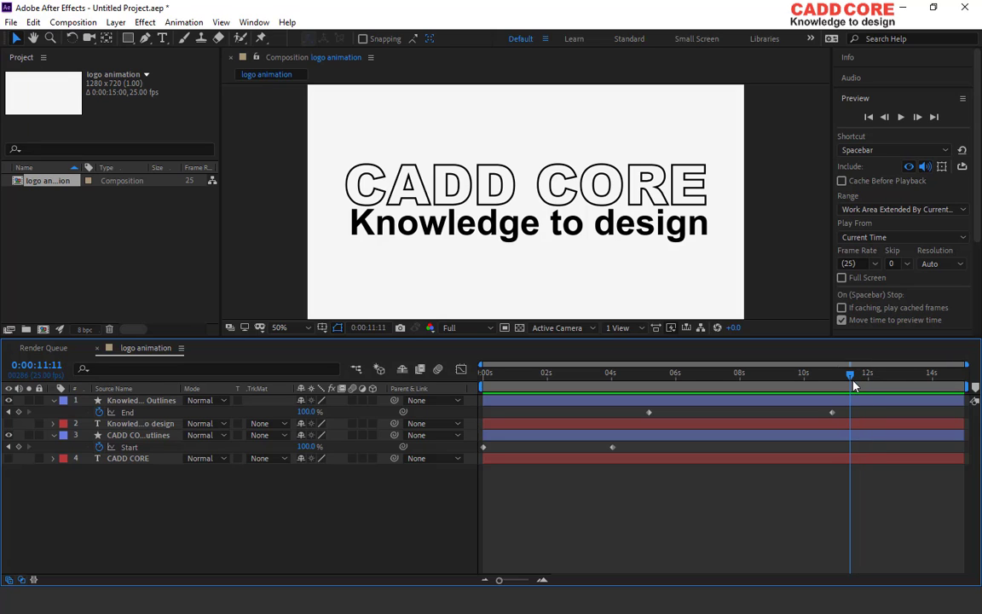
left_click(875, 428)
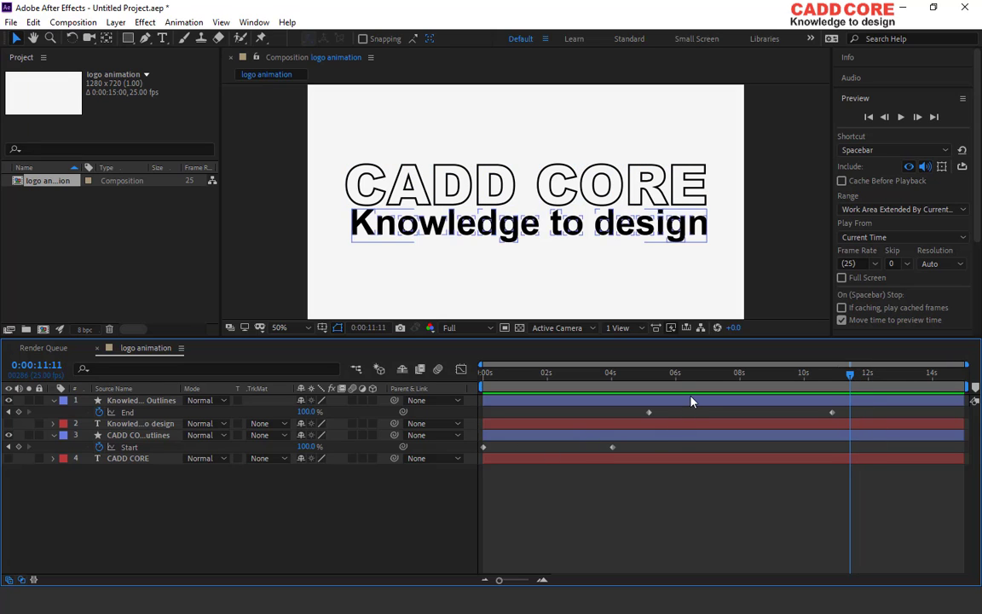
left_click(688, 453)
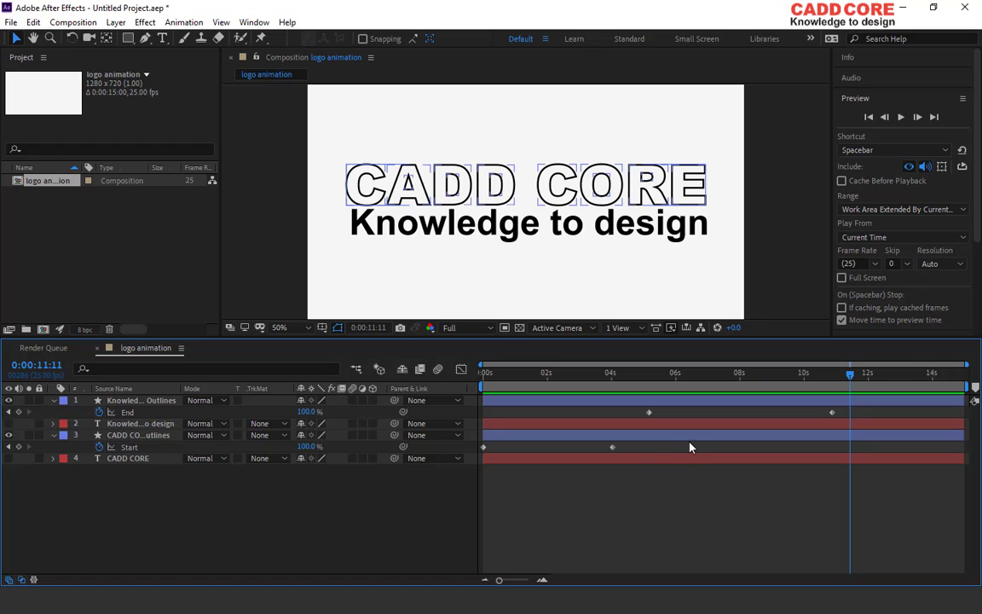
left_click(695, 437)
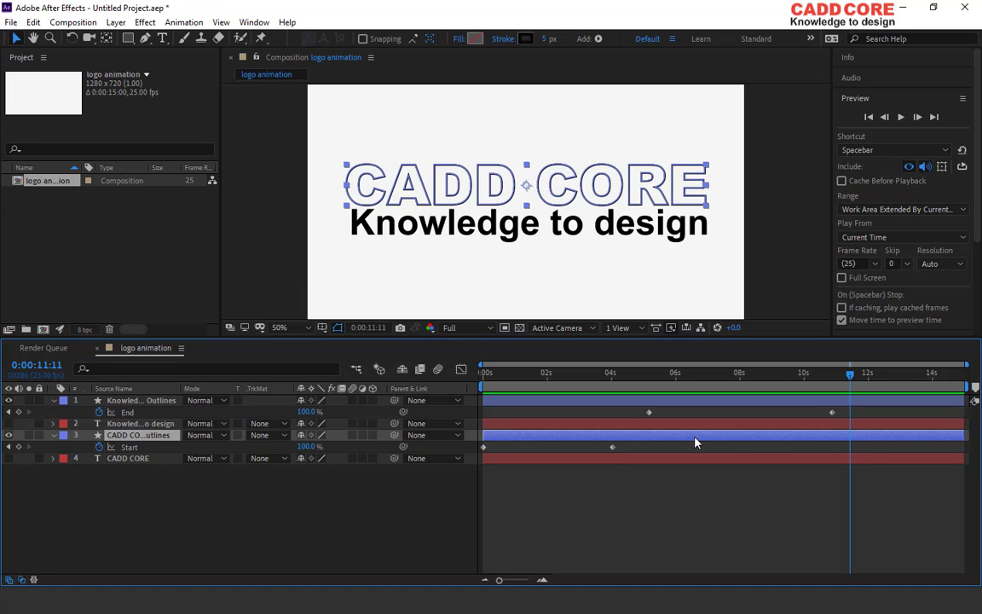
key("ctrl+d")
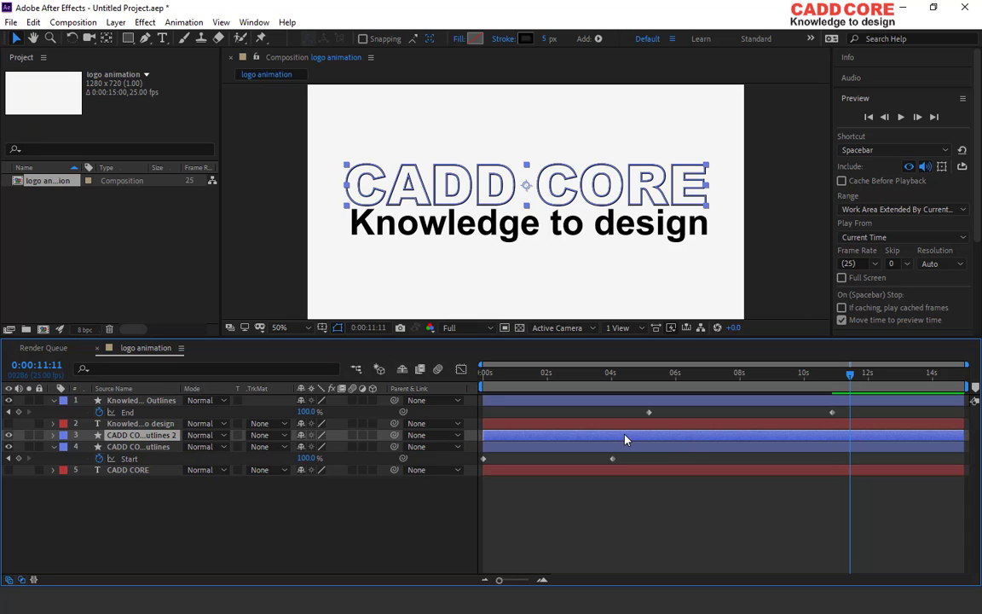
Step: Shift the duplicated CADD CORE outlines layer later in the timeline so that it starts at 0:00:11:11
left_click_drag(625, 438, 896, 440)
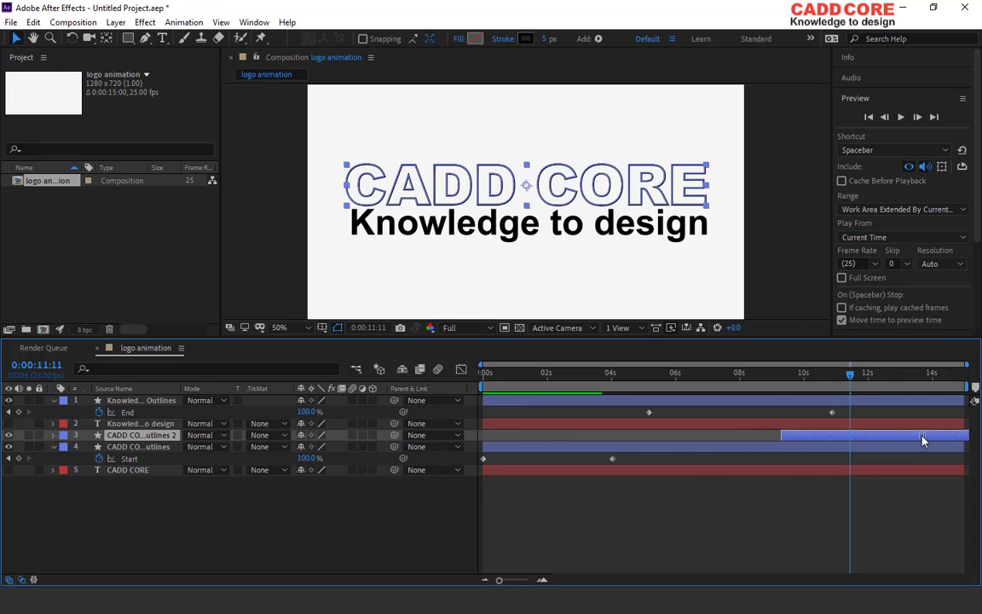
left_click(863, 447)
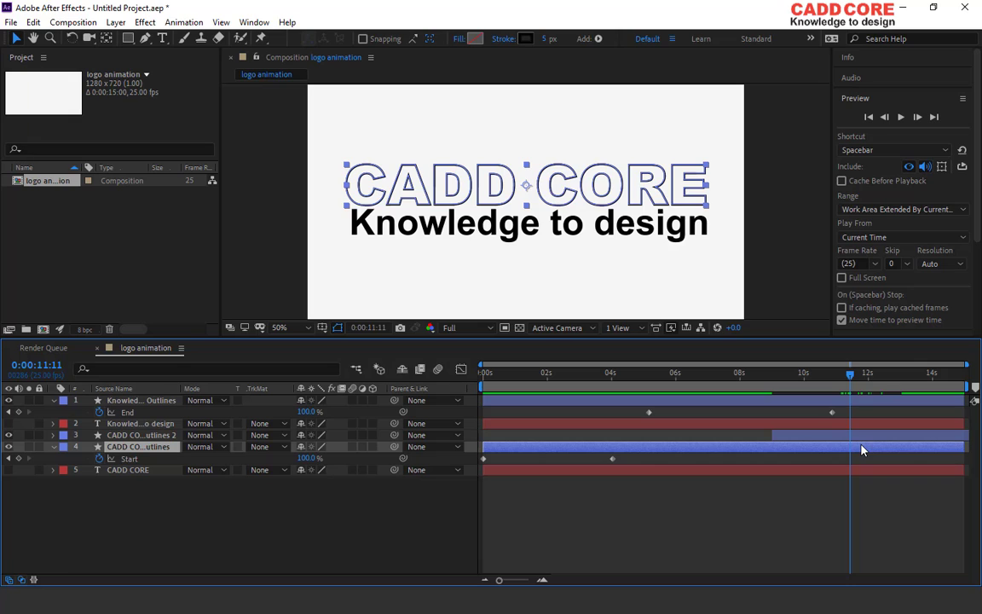
left_click_drag(861, 438, 935, 440)
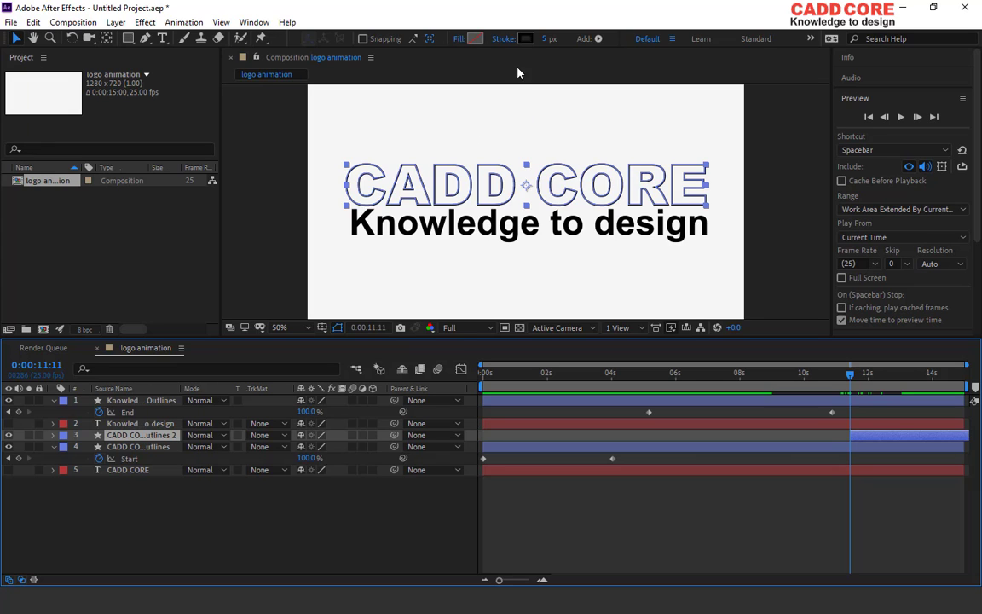
Step: Set the duplicated CADD CORE outlines to no stroke and a solid red fill
left_click(505, 40)
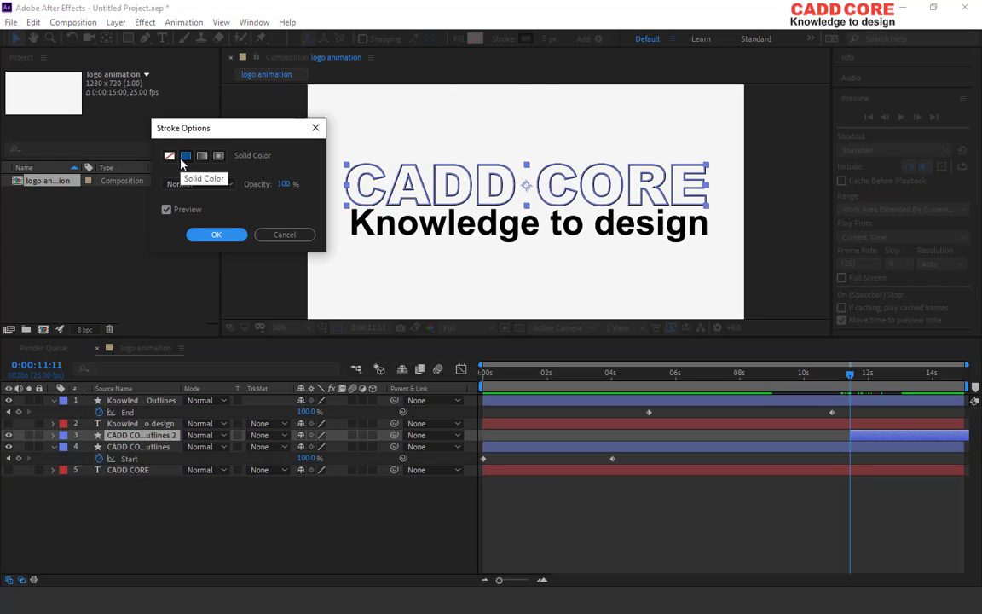
left_click(169, 155)
left_click(217, 233)
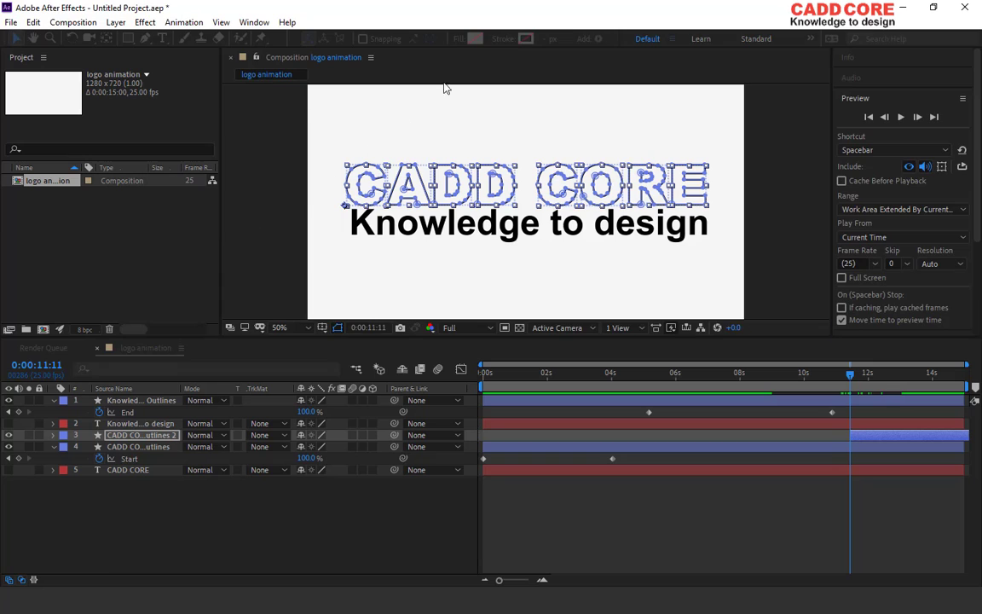
left_click(459, 40)
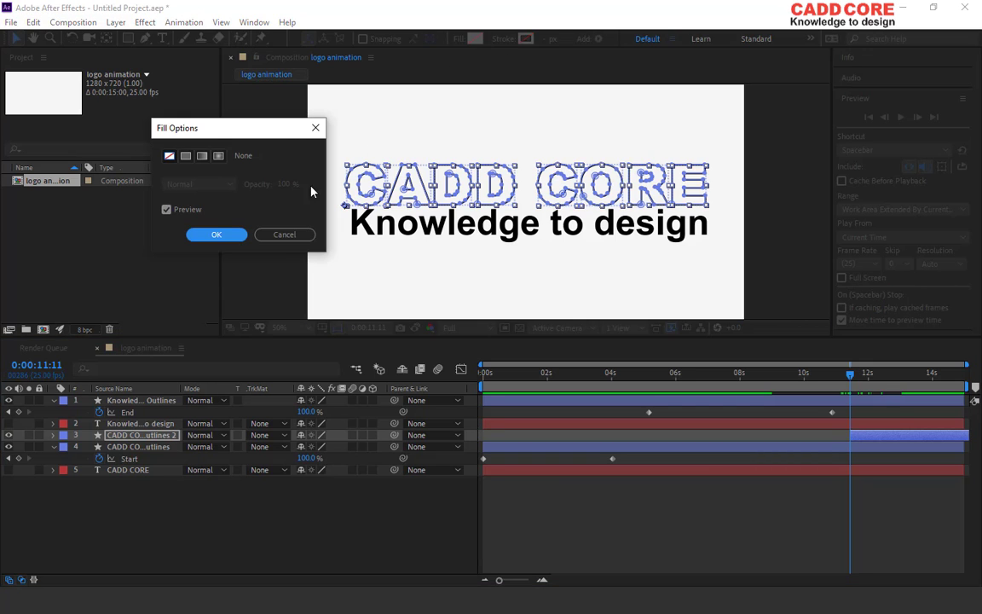
left_click(185, 155)
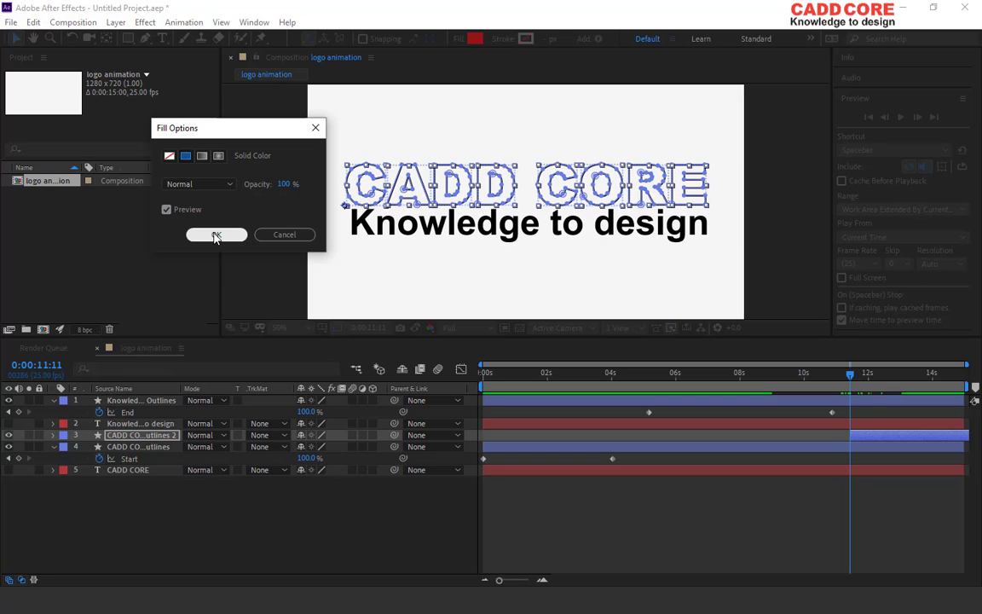
left_click(216, 236)
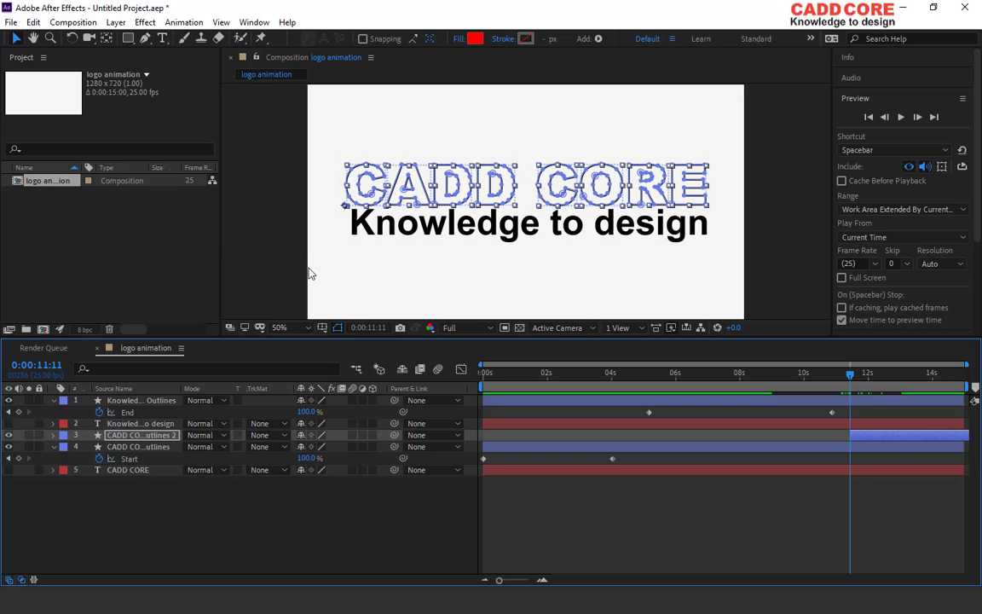
Step: Move the tagline's second End keyframe to about 10 seconds and start the red CADD CORE layer shortly after it
left_click_drag(853, 376, 966, 385)
left_click(834, 412)
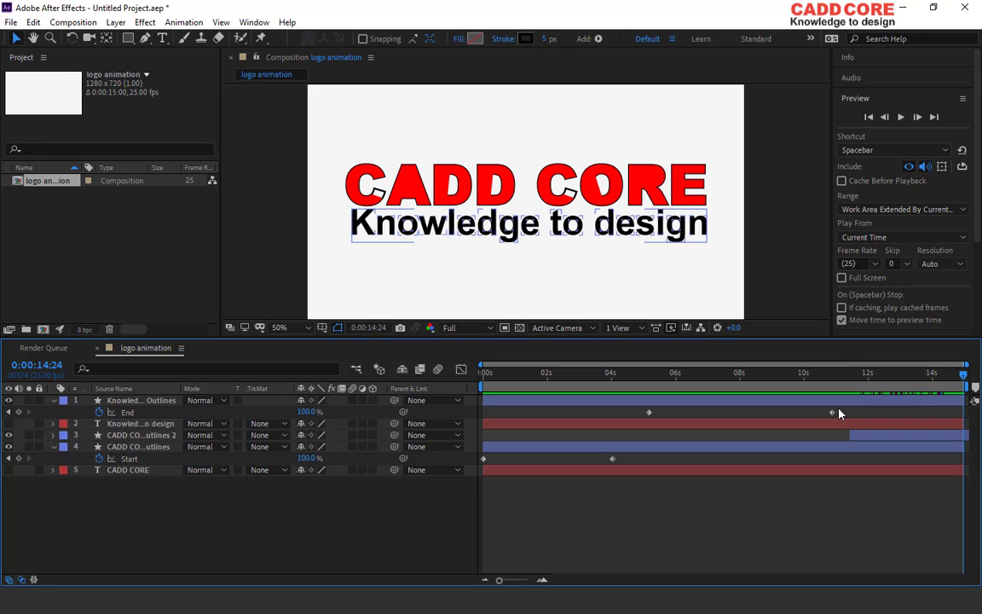
left_click_drag(834, 413, 808, 415)
left_click(900, 438)
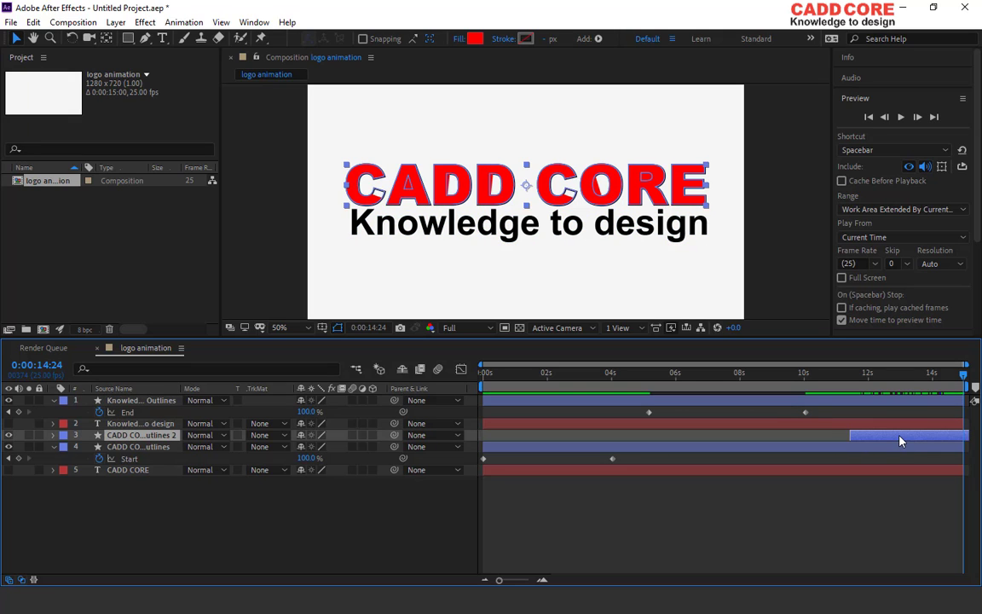
left_click_drag(900, 440, 873, 440)
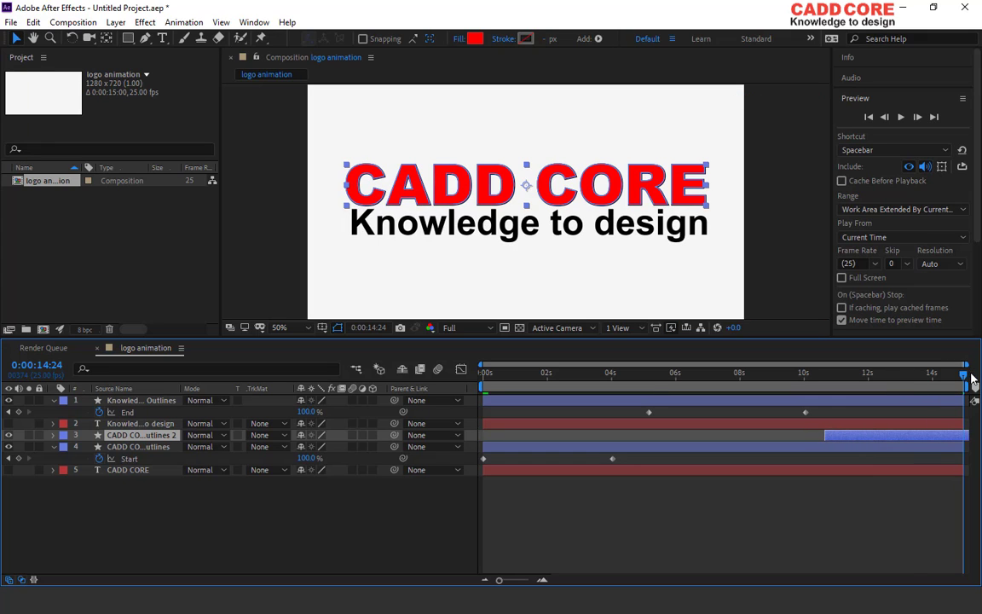
Step: Set the composition viewer's resolution to Half and preview the whole logo animation from the beginning
left_click_drag(972, 379, 883, 388)
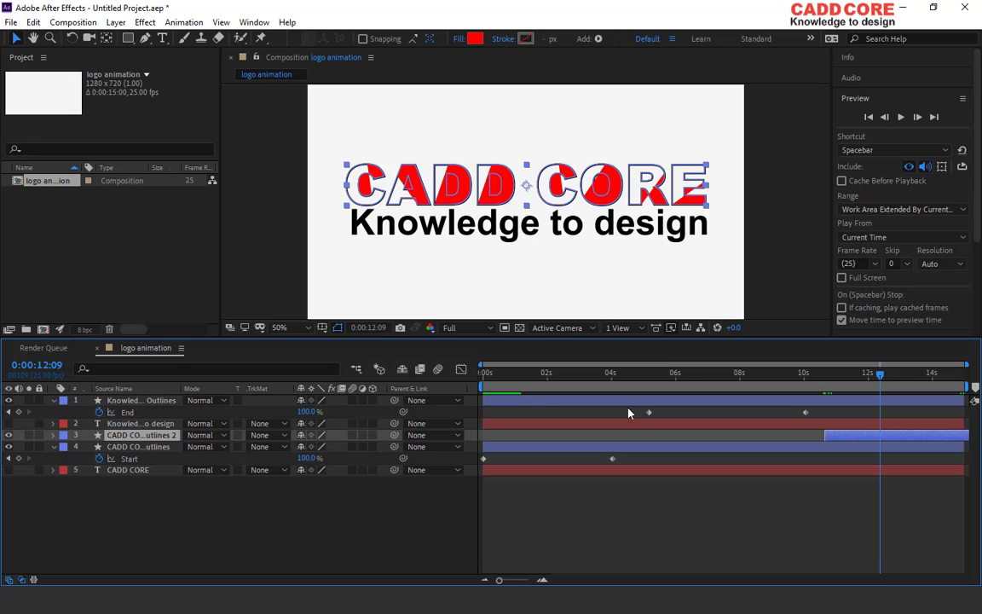
left_click(458, 329)
left_click(462, 376)
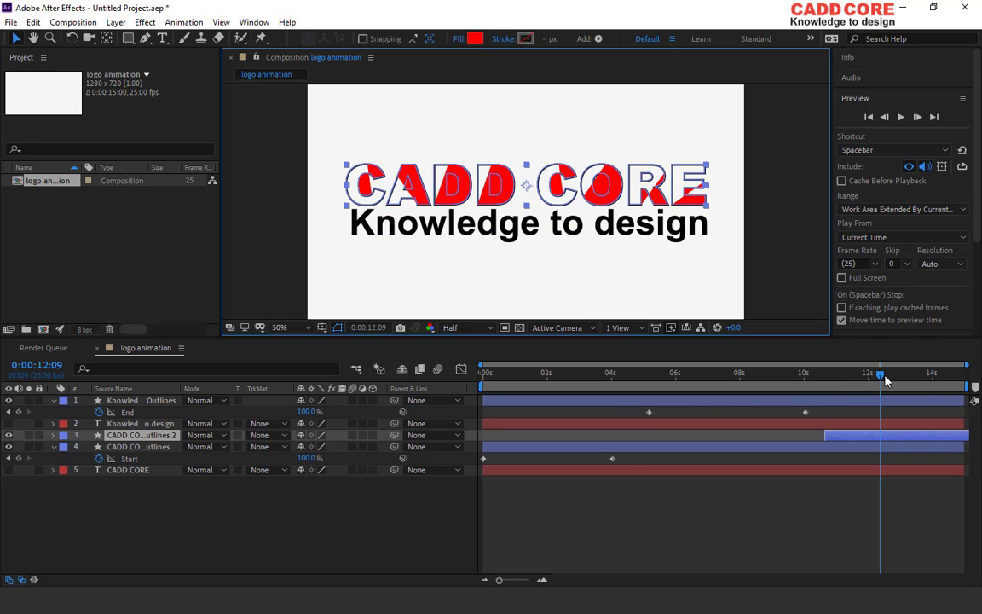
left_click_drag(860, 380, 452, 376)
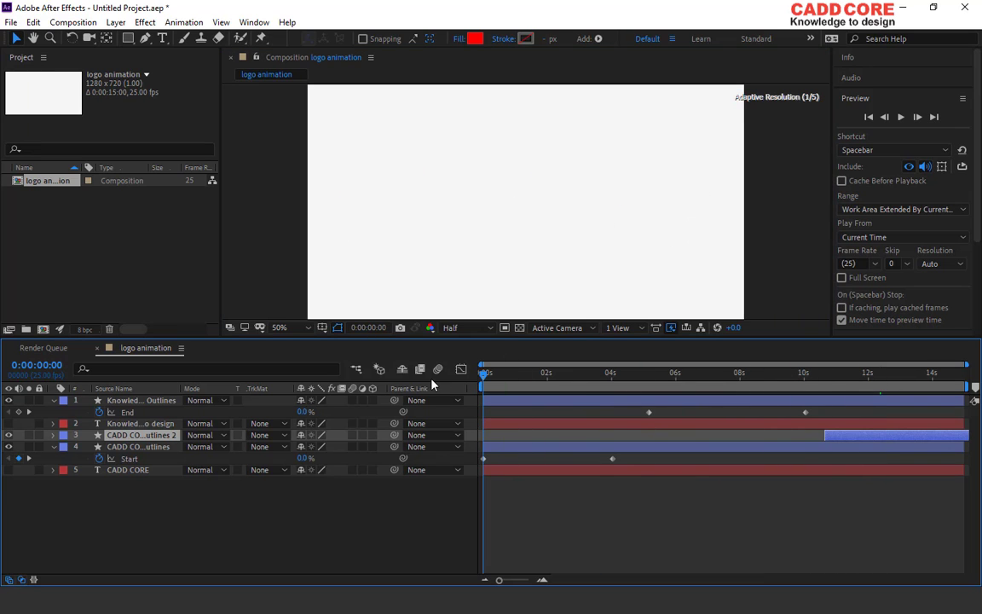
left_click(794, 249)
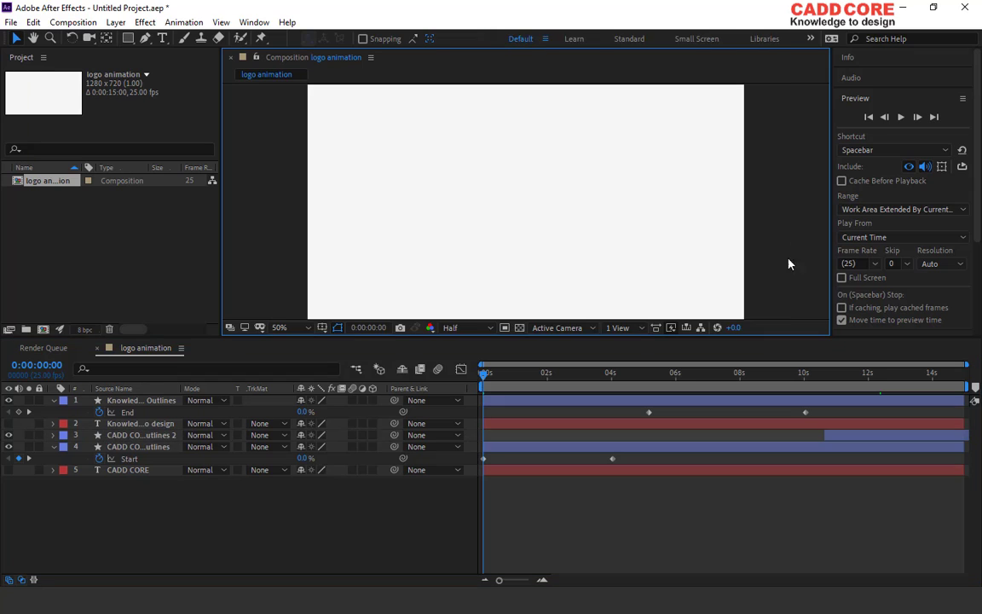
left_click(900, 117)
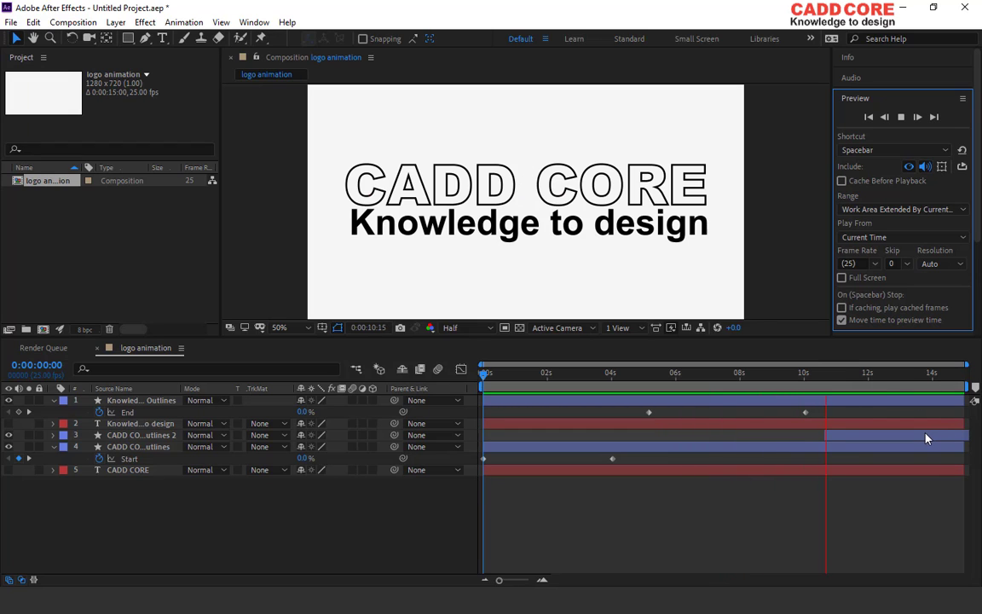
left_click(903, 118)
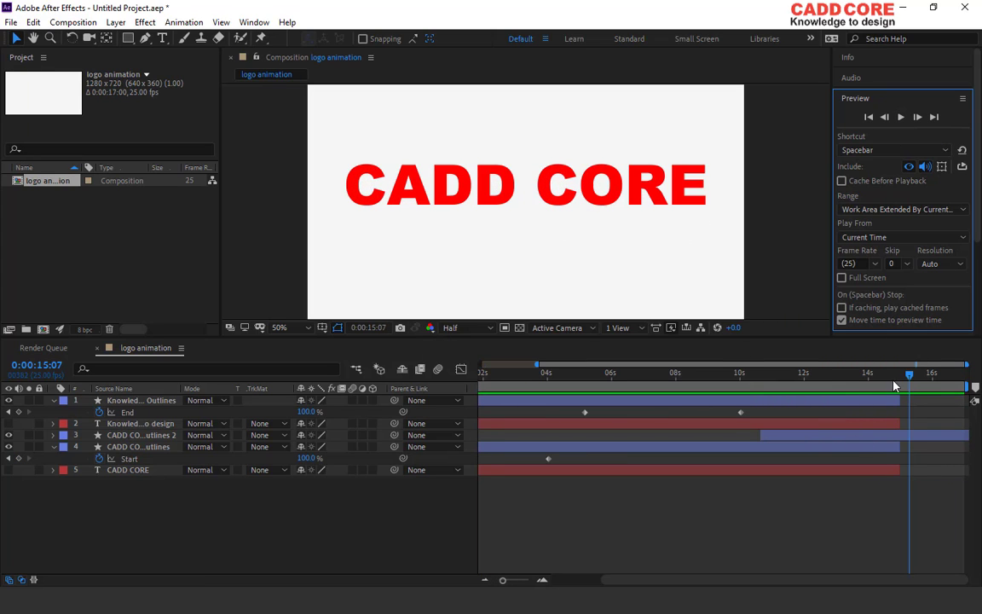
Step: Extend the end of the Knowledge to design outlines layer to just past 16 seconds
mouse_move(912, 382)
left_mouse_down()
mouse_move(896, 382)
mouse_move(907, 382)
left_mouse_up()
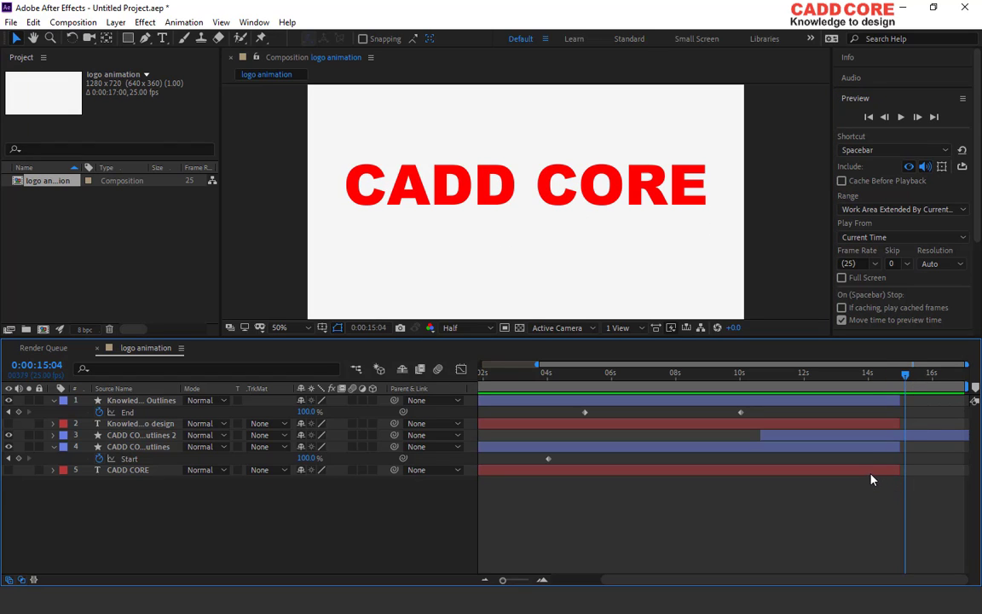
left_click(875, 423)
left_click(878, 407)
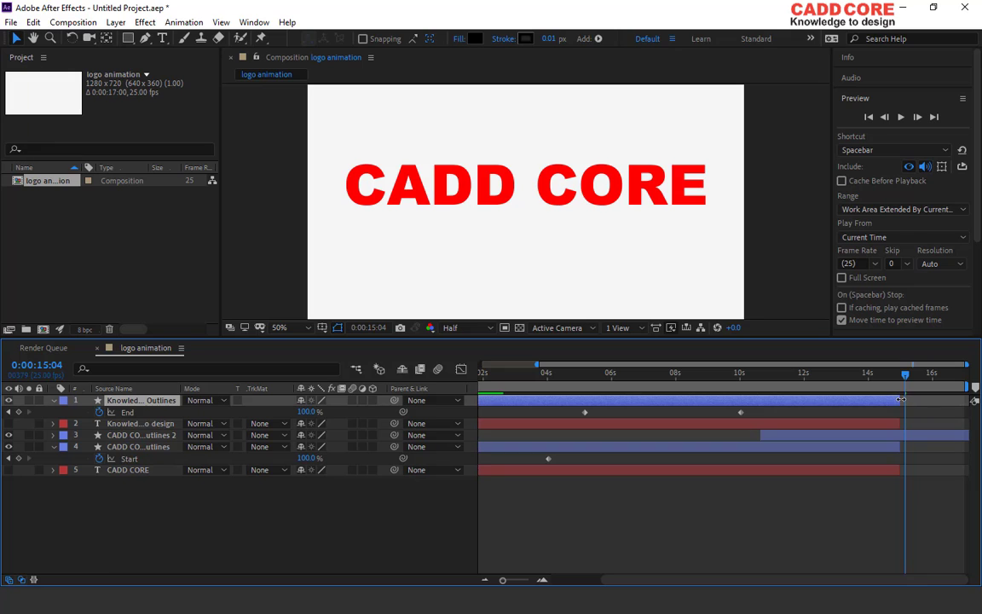
left_click_drag(901, 399, 936, 401)
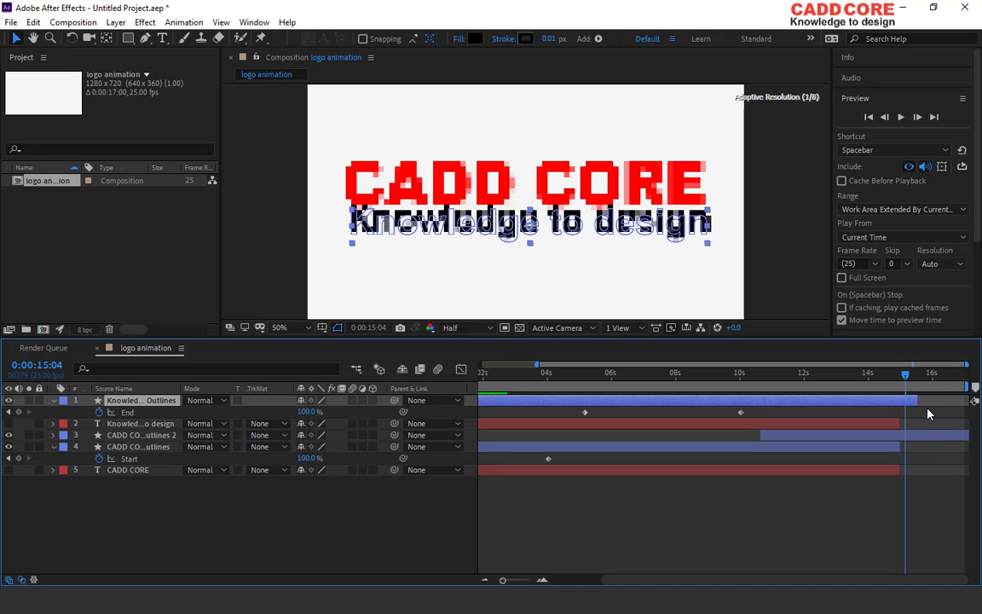
left_click_drag(907, 378, 911, 377)
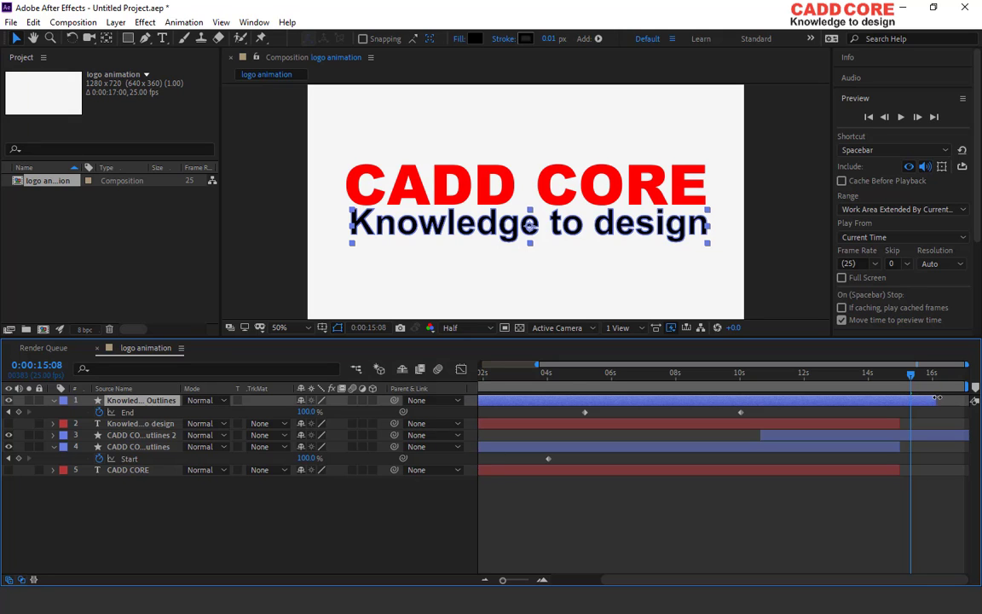
Step: Split the red CADD CORE outlines layer at 0:00:16:02 and delete the part after the split
left_click(959, 438)
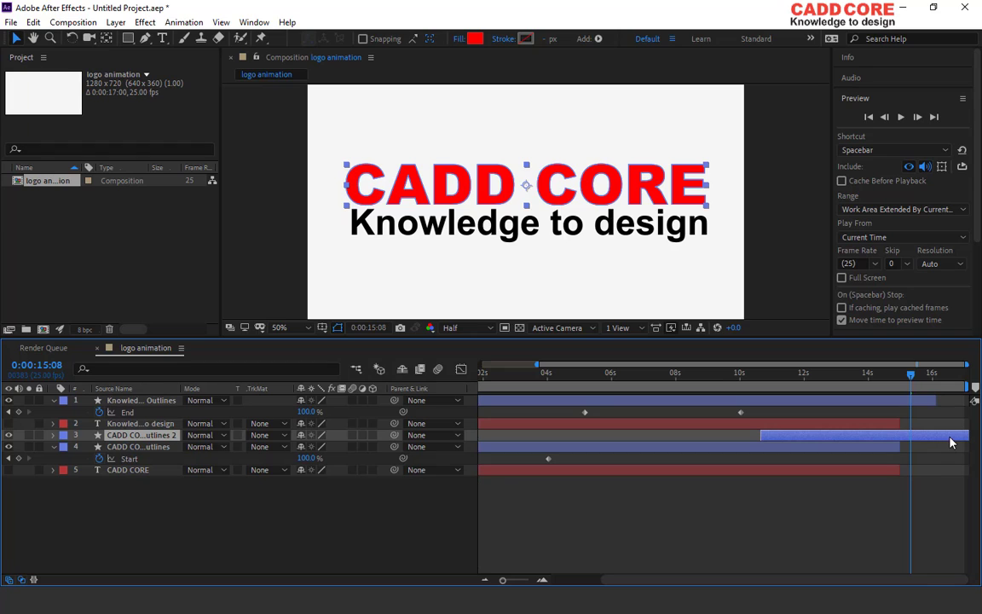
left_click_drag(913, 377, 933, 378)
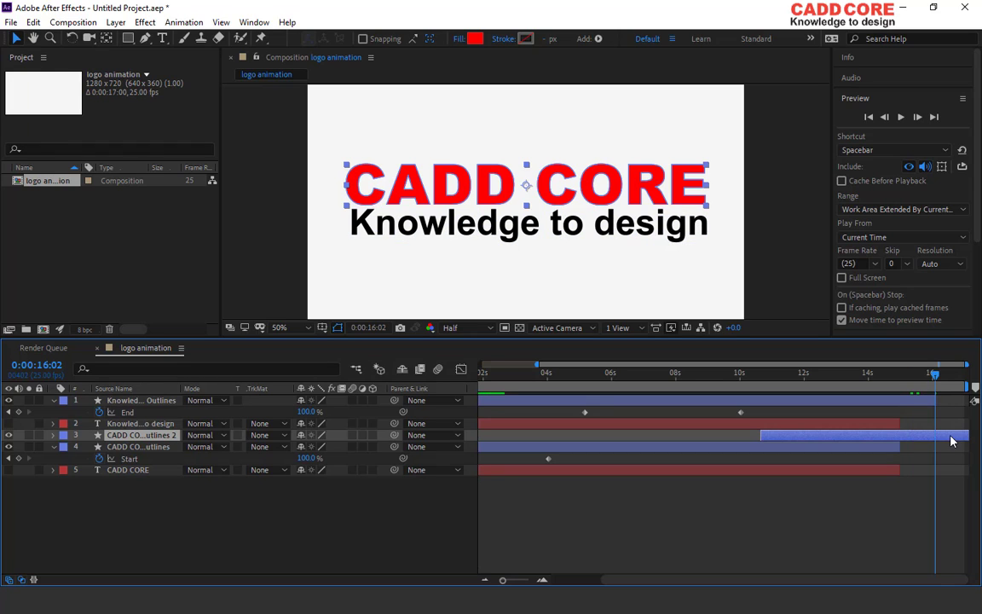
left_click(34, 22)
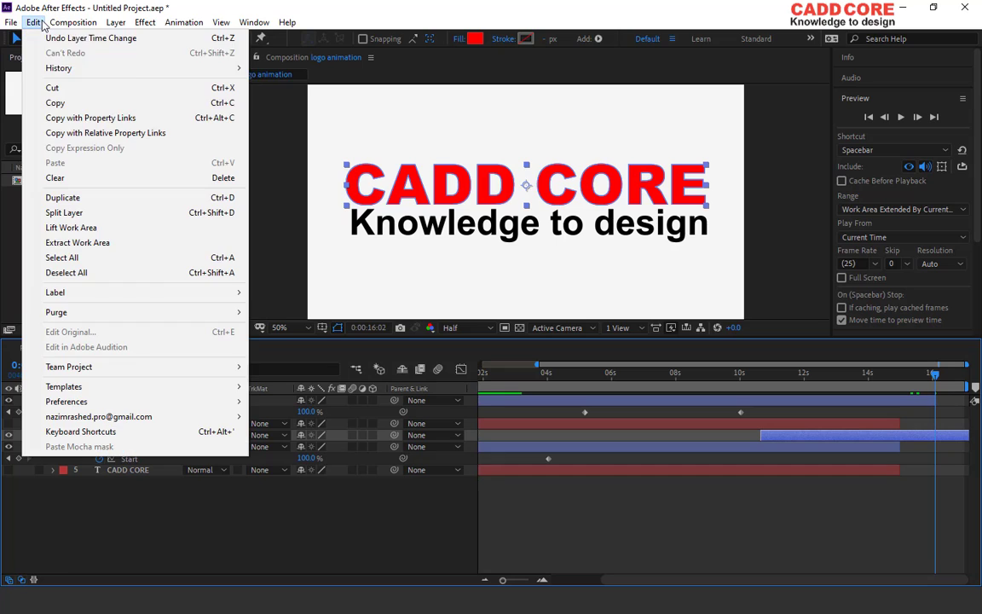
left_click(100, 214)
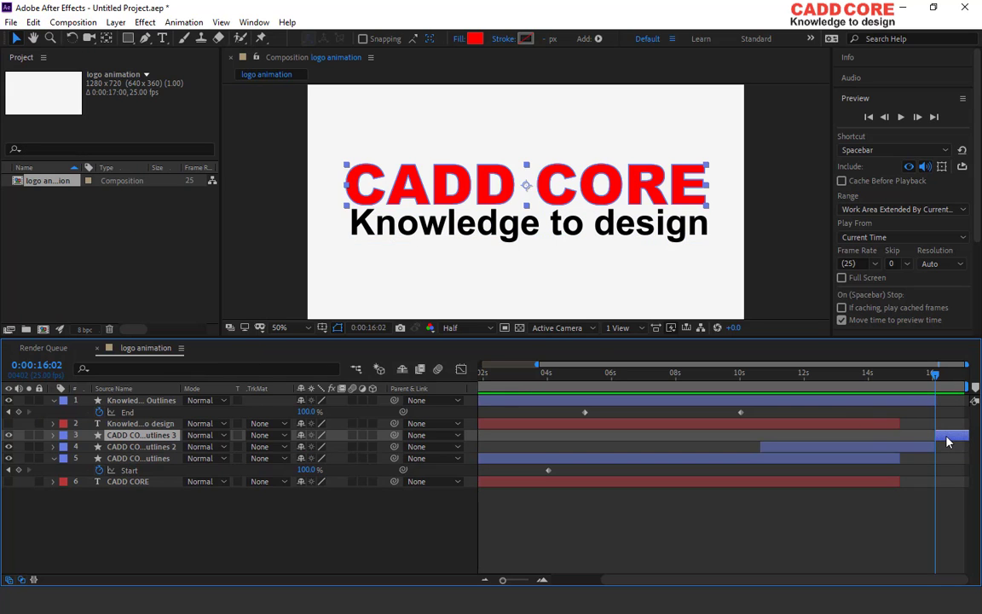
key("Delete")
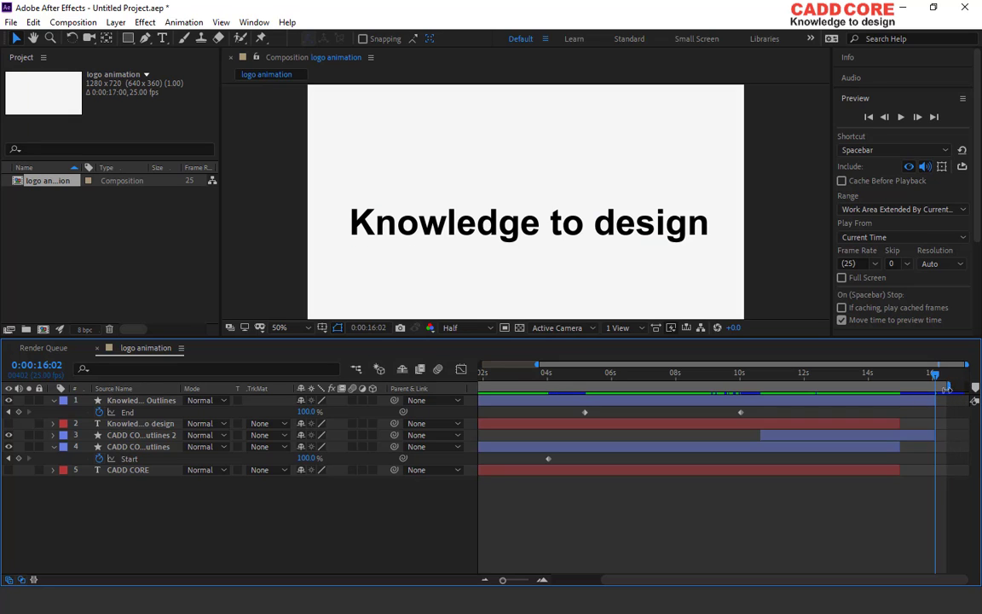
Step: Trim the end of the work area to about 16 seconds and preview the end of the animation
left_click_drag(936, 389, 927, 389)
left_click(901, 117)
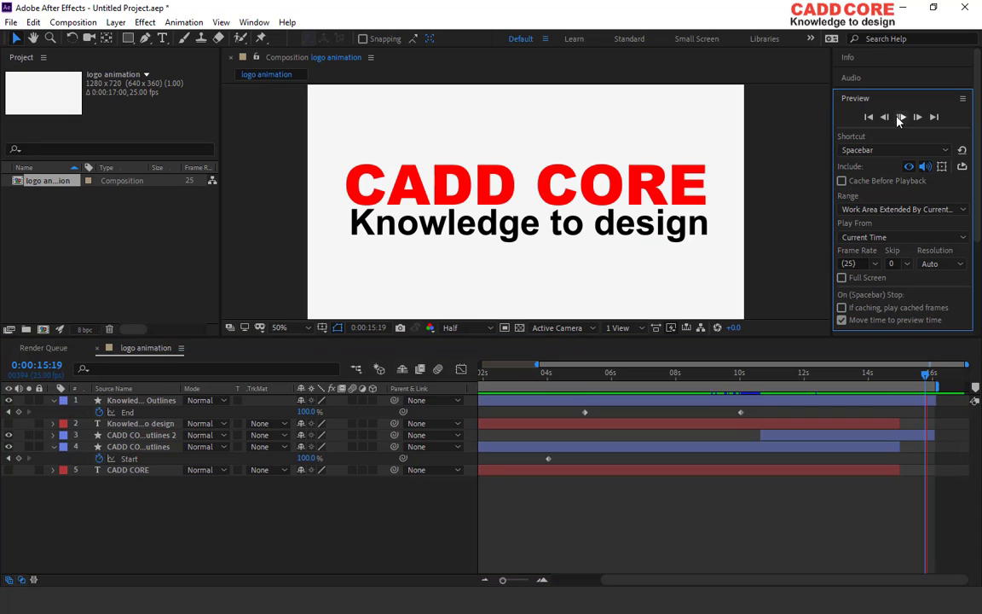